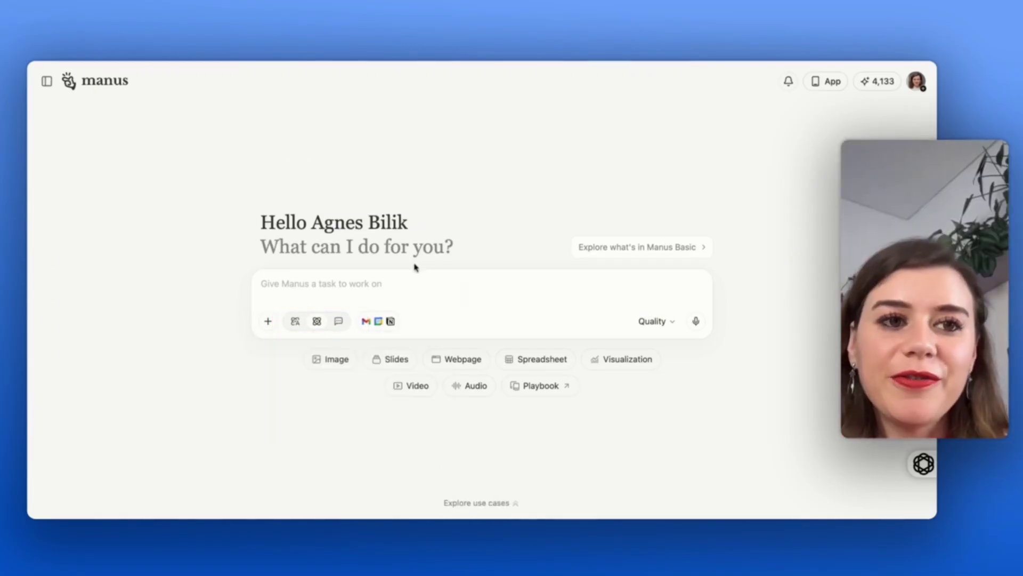
# Browse the Apps and Custom API connectors under Settings > Connectors, then close the catalogue
pyautogui.click(46, 80)
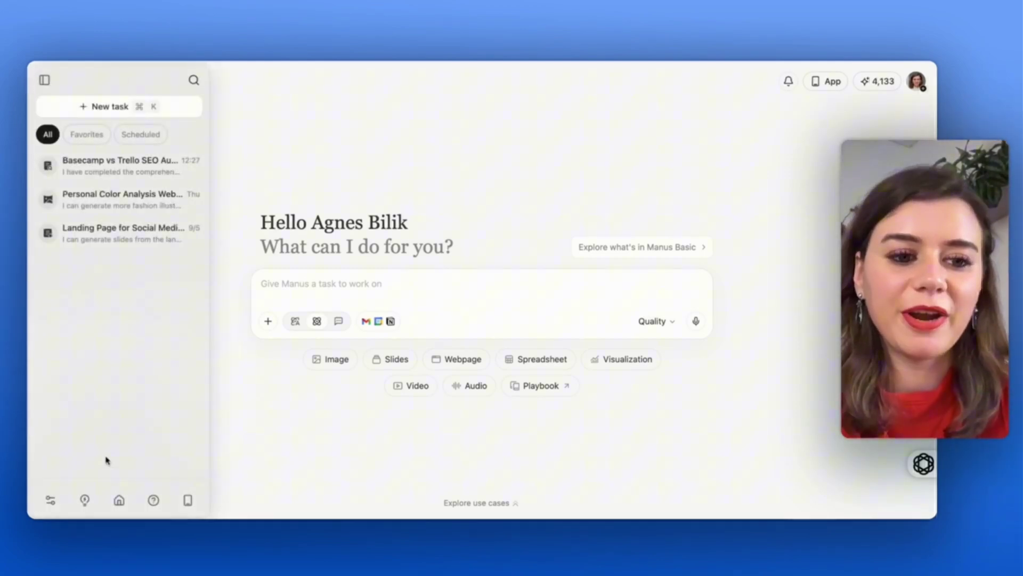
pyautogui.click(54, 500)
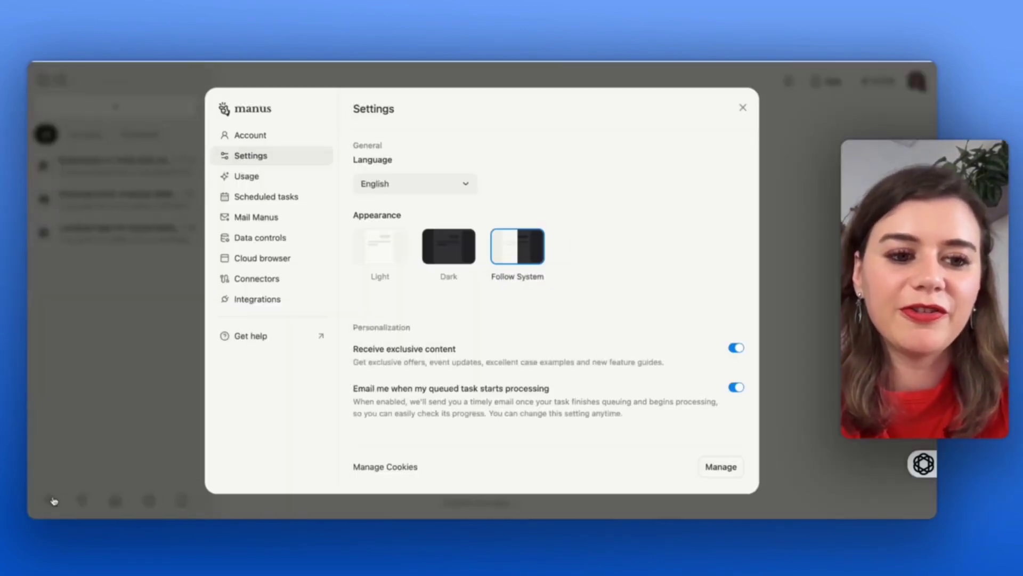
pyautogui.click(272, 278)
pyautogui.click(419, 282)
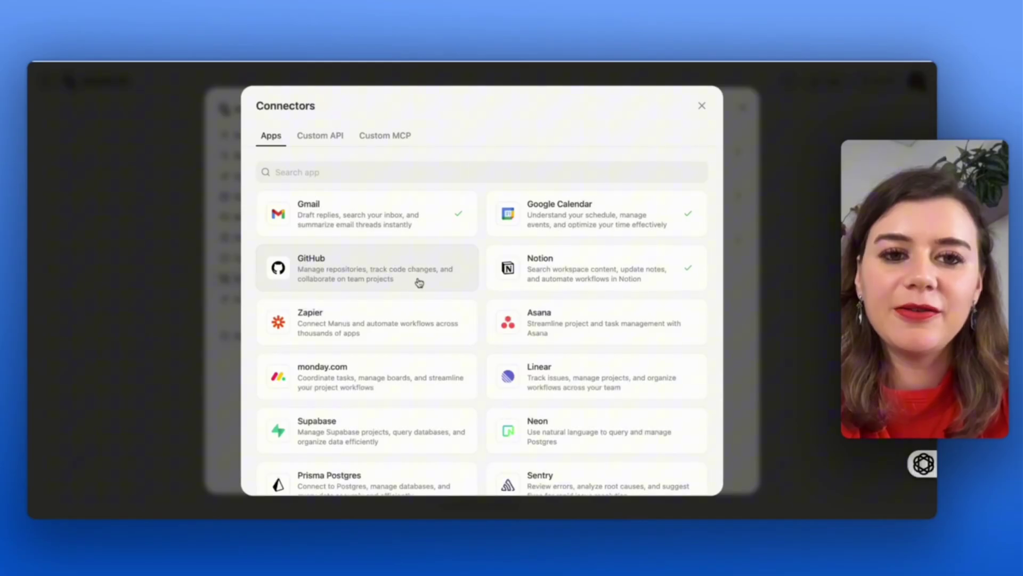
pyautogui.scroll(-2, 418, 280)
pyautogui.scroll(-10, 482, 325)
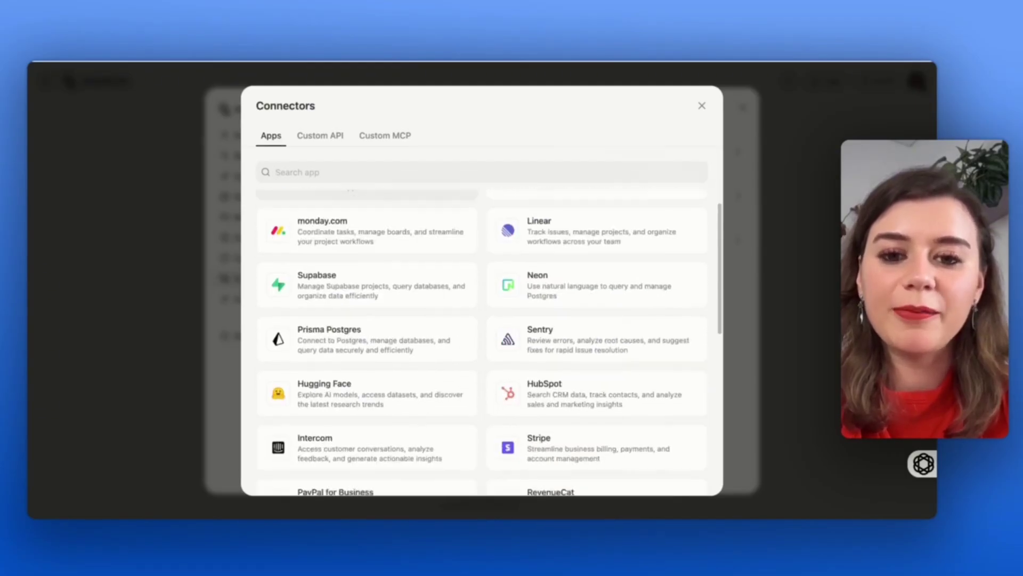
pyautogui.scroll(15, 482, 325)
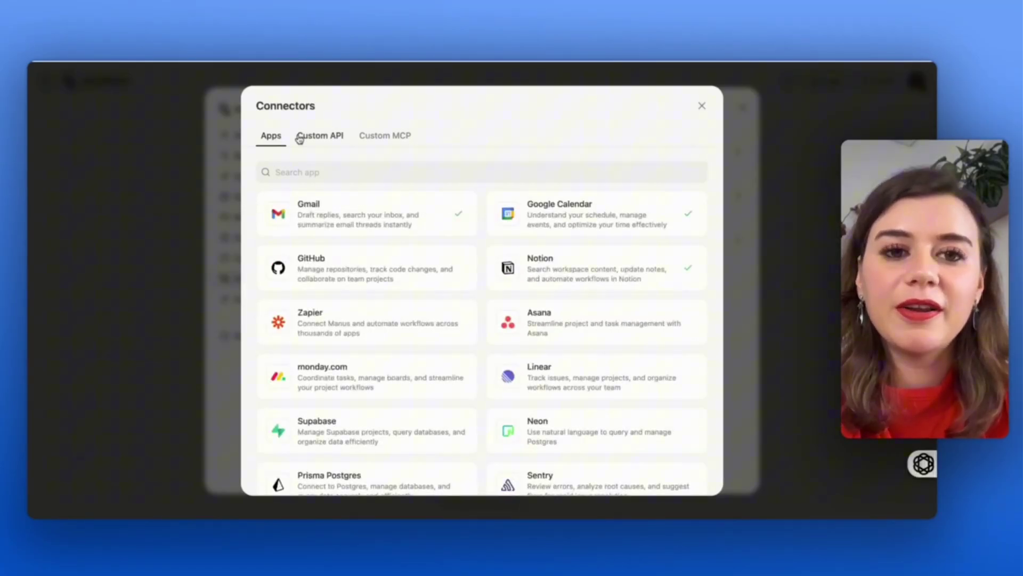
pyautogui.click(318, 139)
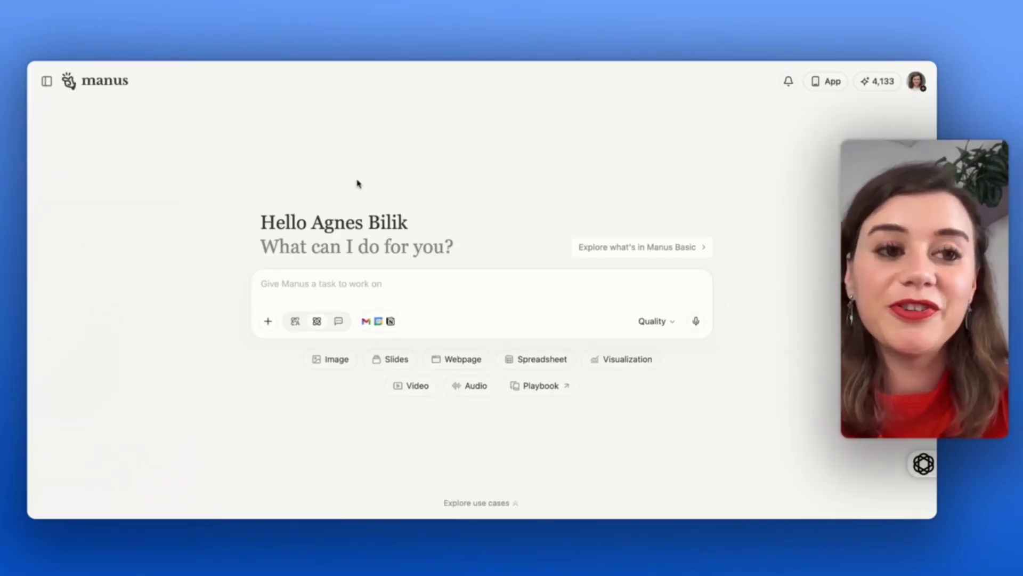
pyautogui.click(46, 80)
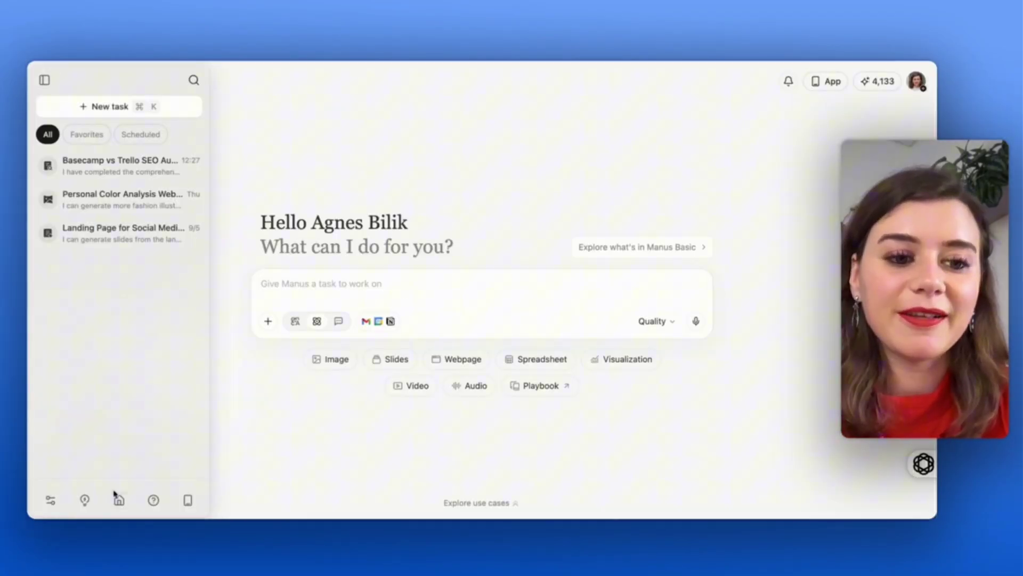
# Glance at Knowledge, preview the Image styles and the Slides mode, then clear the mode
pyautogui.click(87, 508)
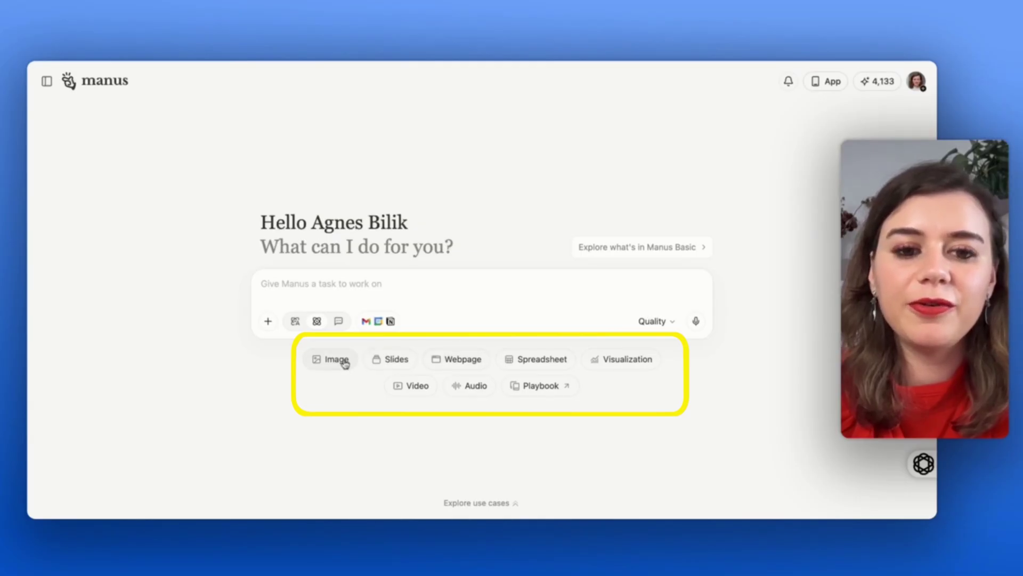
pyautogui.click(337, 359)
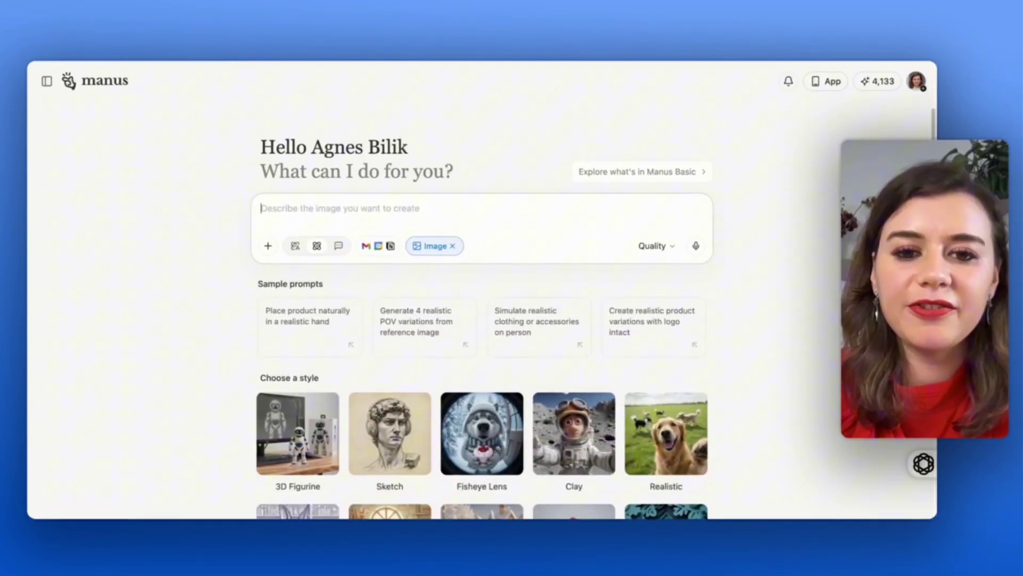
pyautogui.scroll(-5, 483, 320)
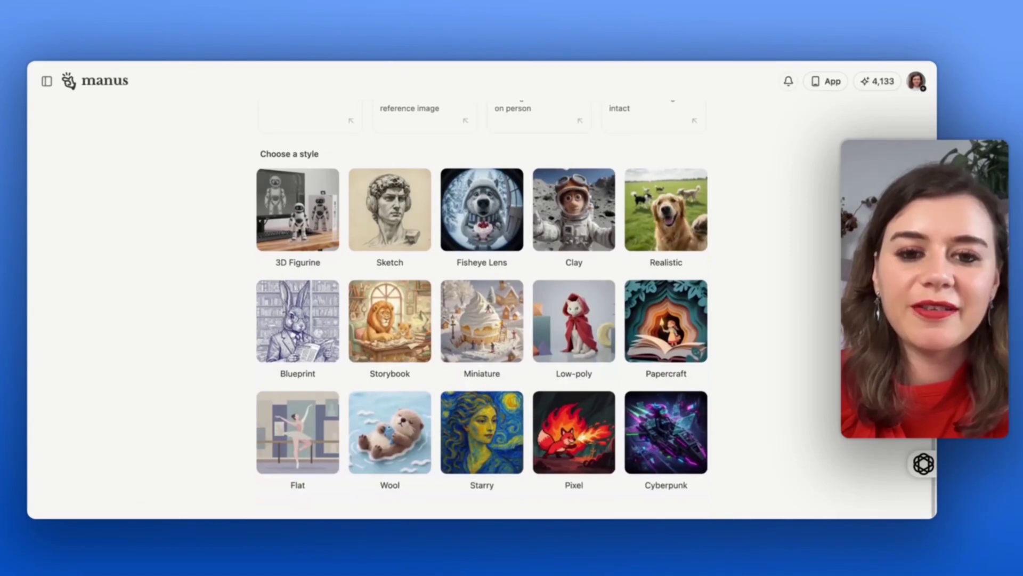
pyautogui.scroll(1, 344, 375)
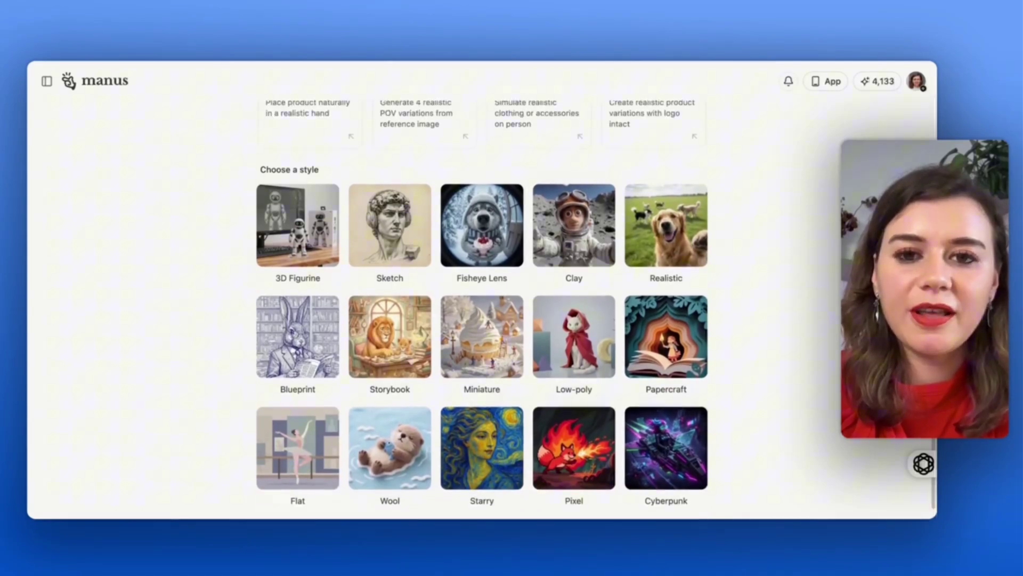
pyautogui.scroll(5, 363, 332)
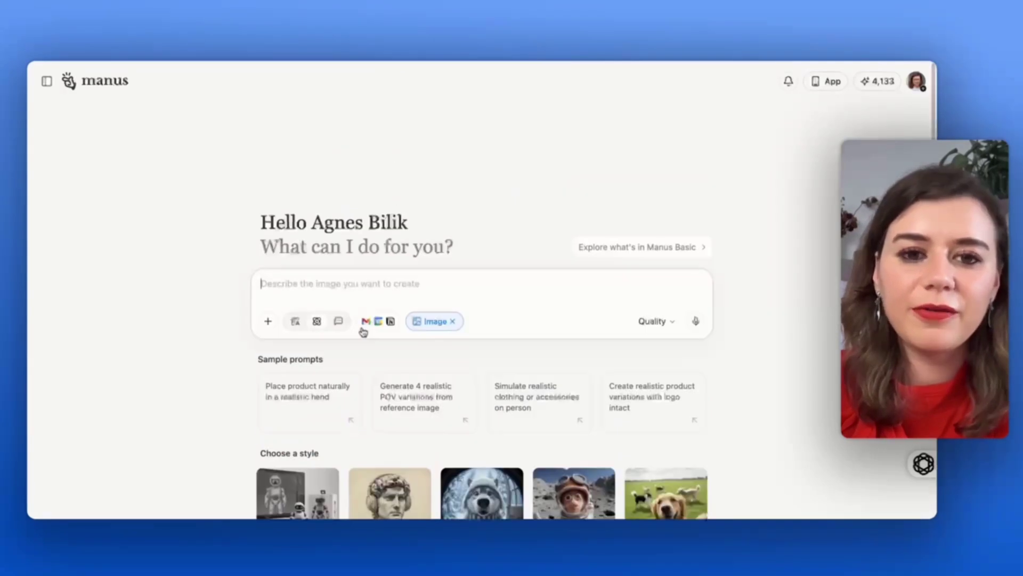
pyautogui.click(450, 320)
pyautogui.click(399, 305)
pyautogui.scroll(-1, 399, 310)
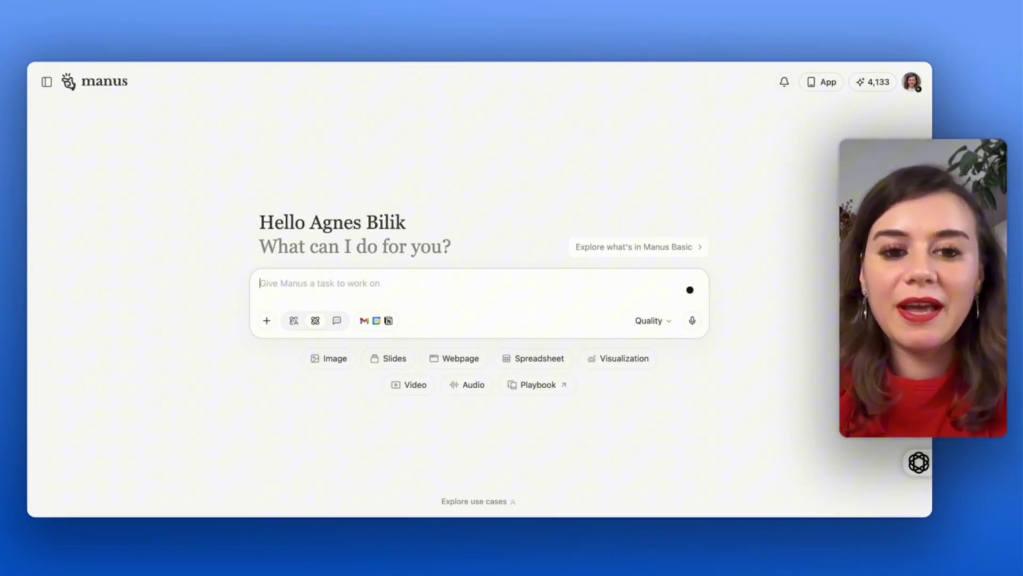
# Submit the prompt to find SaaS companies and marketing agencies with Series A/B rounds in the past 90 days
pyautogui.write('Find SaaS companies and marketing agencies that raised Series A or B in the past 90 days. Collect those publicly posting about growth marketing, content strategy, or customer acquisition needs.')
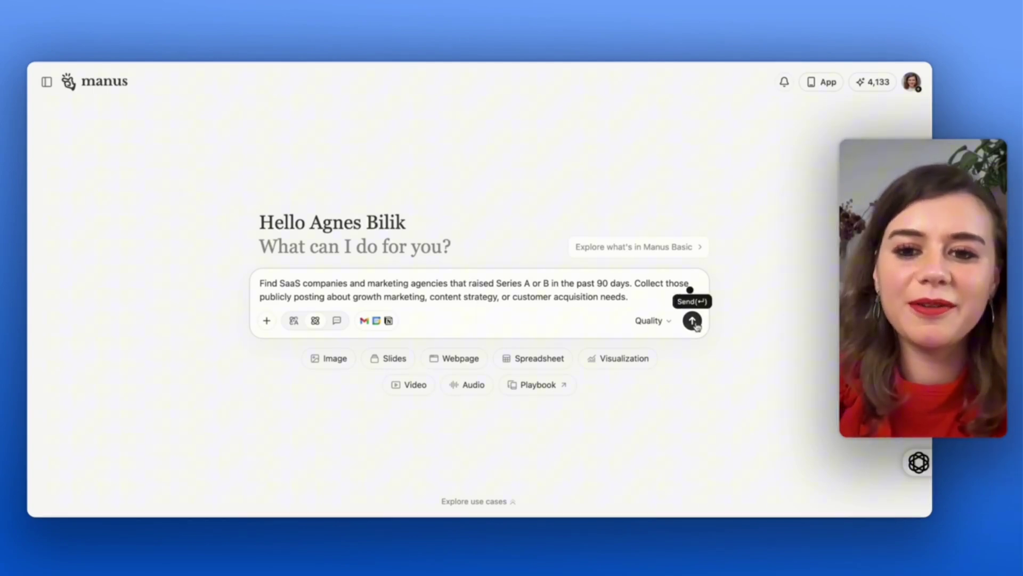
pyautogui.click(693, 320)
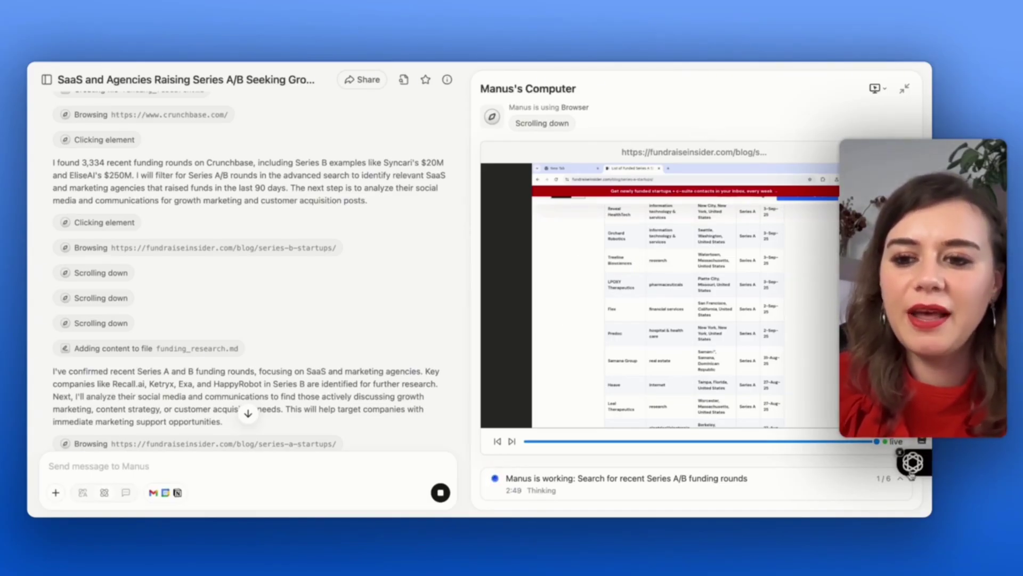
# Expand Task progress and wait for the report naming Attio, Ketryx, Recall.ai and Vouched
pyautogui.click(901, 487)
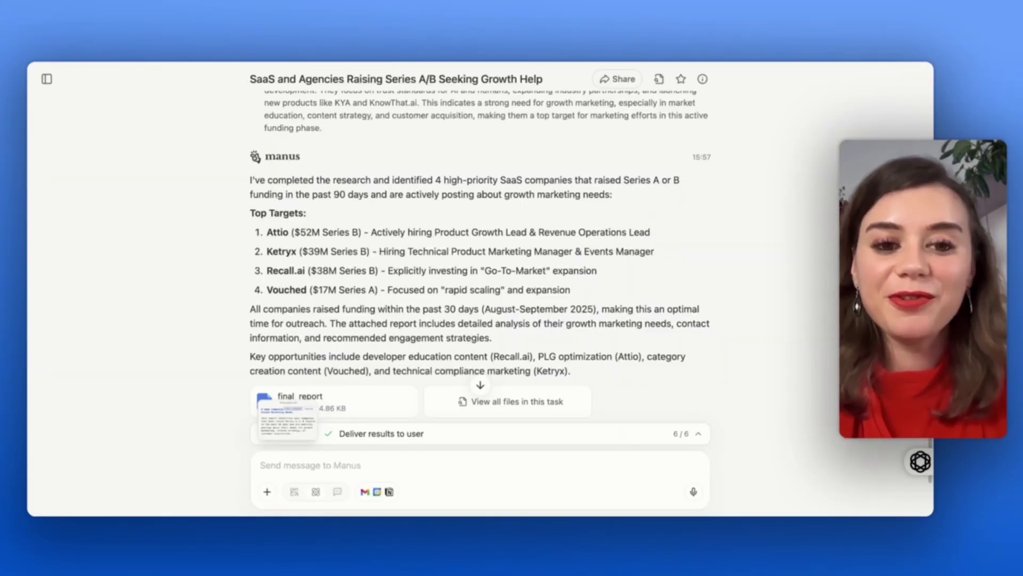
# Highlight the four Top Targets, then read through final_report in the side panel
pyautogui.moveTo(264, 231); pyautogui.dragTo(573, 291)
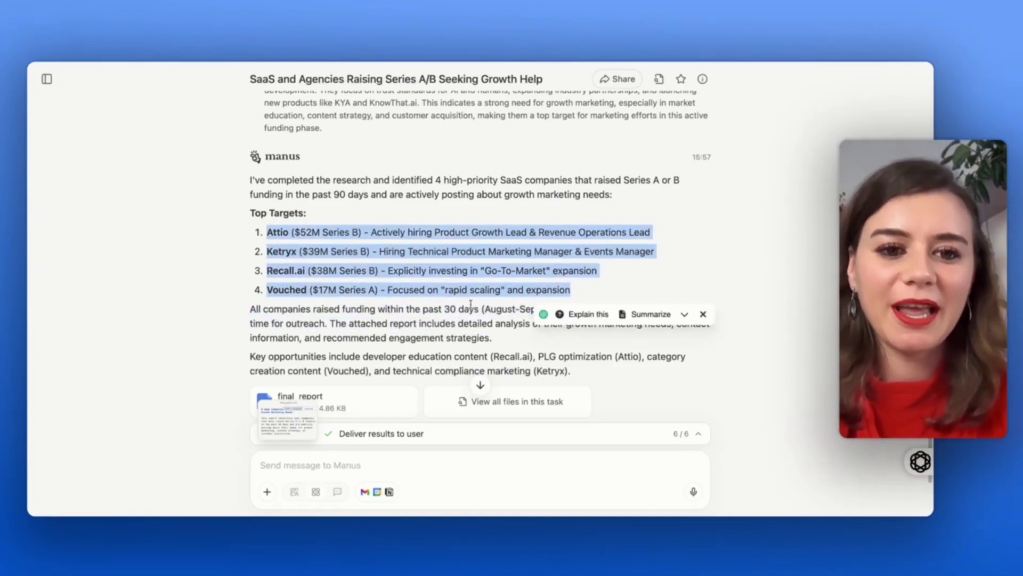
pyautogui.click(170, 369)
pyautogui.scroll(-2, 170, 369)
pyautogui.click(305, 376)
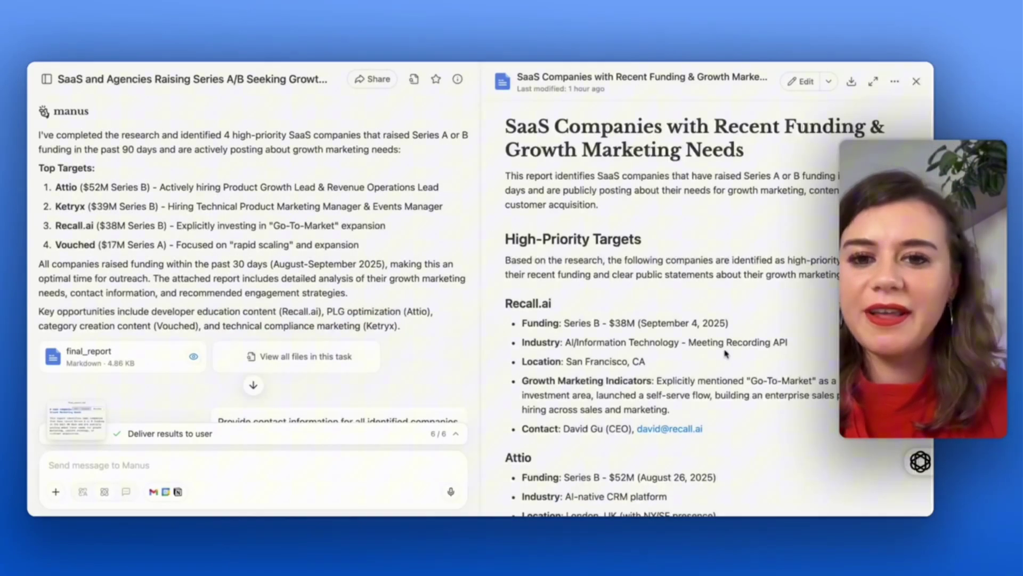
pyautogui.scroll(-3, 725, 354)
pyautogui.scroll(-2, 556, 155)
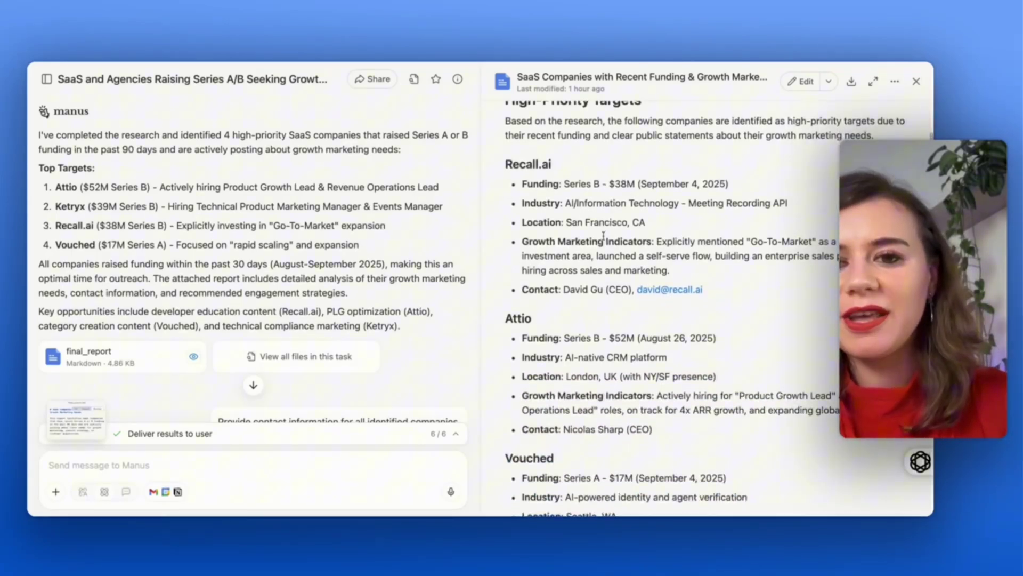
pyautogui.scroll(-1, 604, 235)
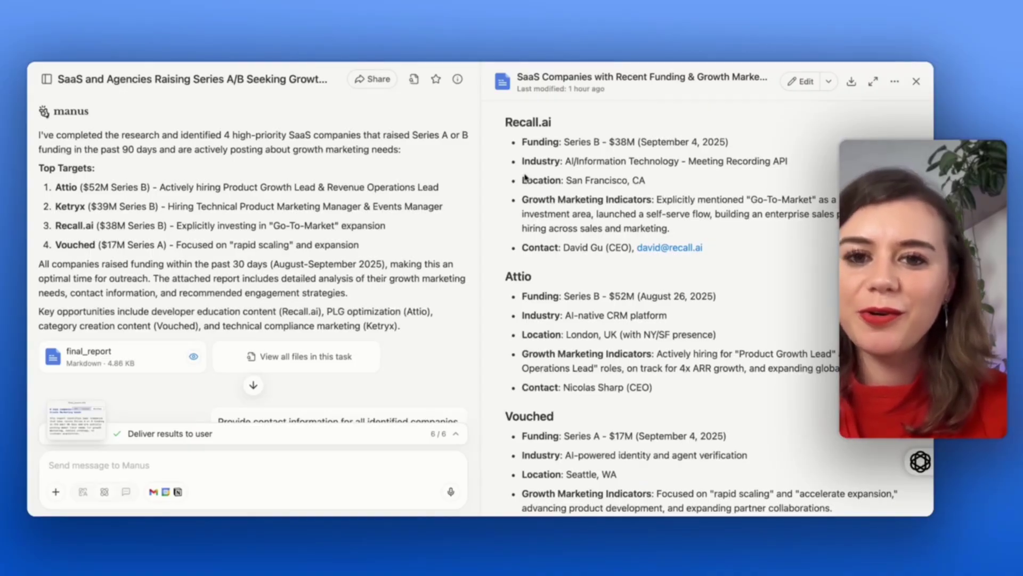
pyautogui.scroll(-1, 525, 178)
pyautogui.scroll(-2, 525, 177)
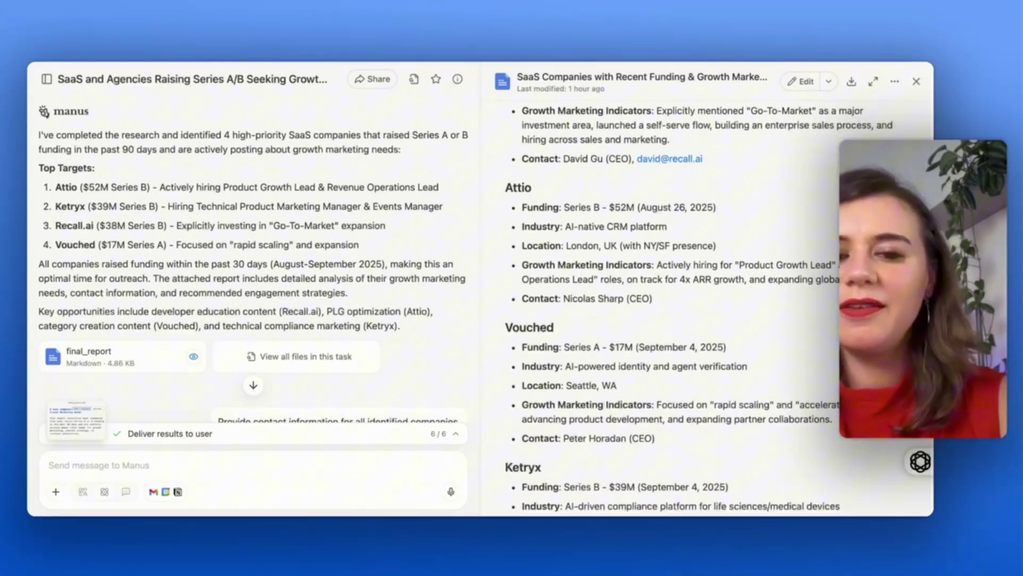
pyautogui.scroll(-15, 572, 169)
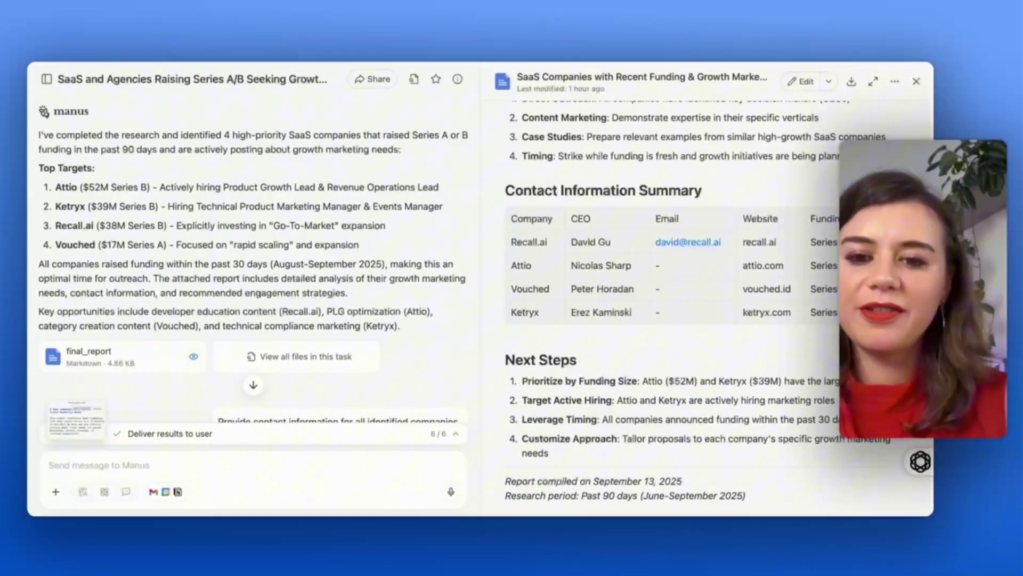
pyautogui.scroll(-15, 394, 188)
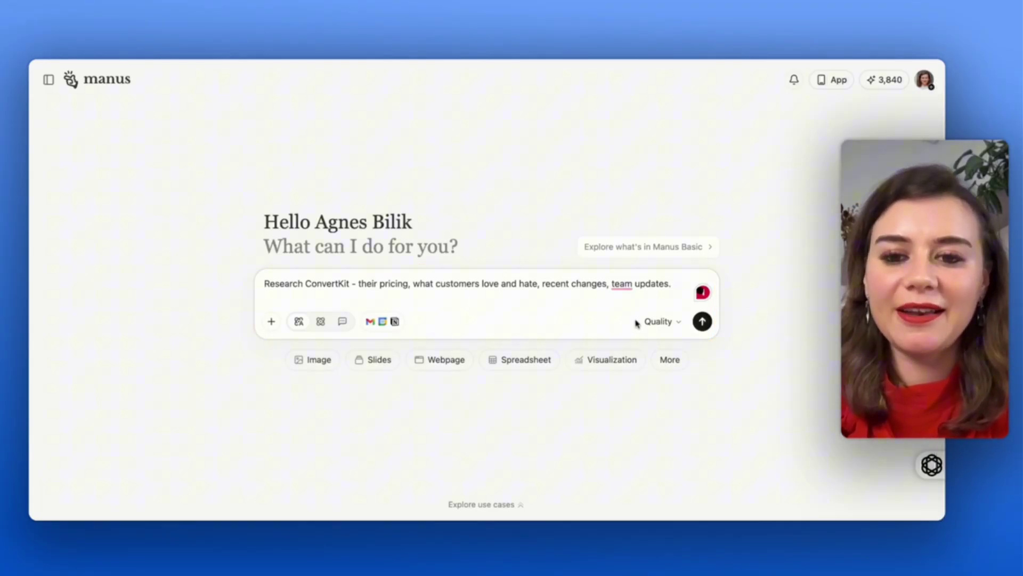
# Send the ConvertKit prompt covering pricing, customer likes and dislikes, recent changes and team updates
pyautogui.click(702, 320)
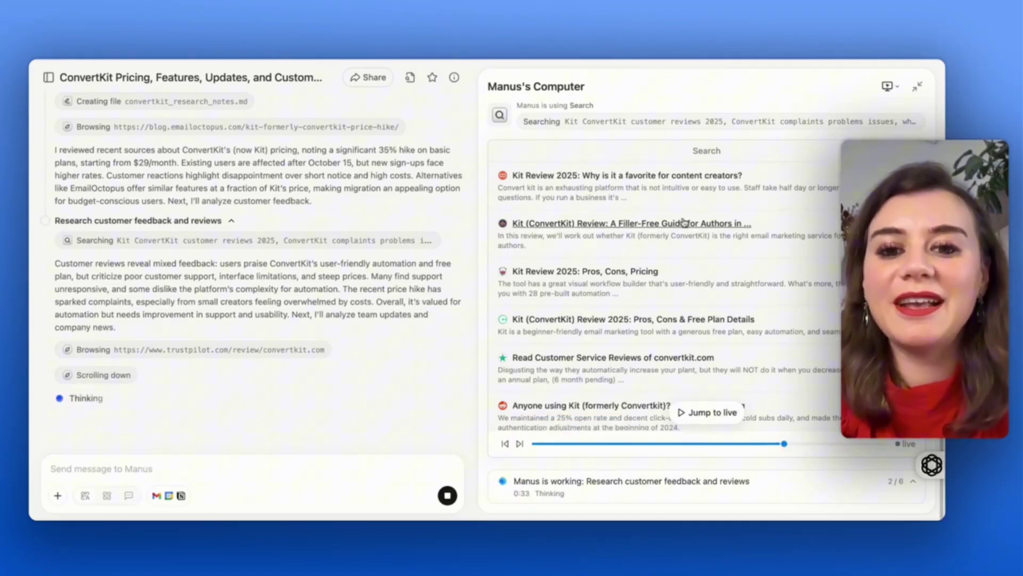
pyautogui.scroll(-4, 685, 223)
pyautogui.scroll(3, 647, 222)
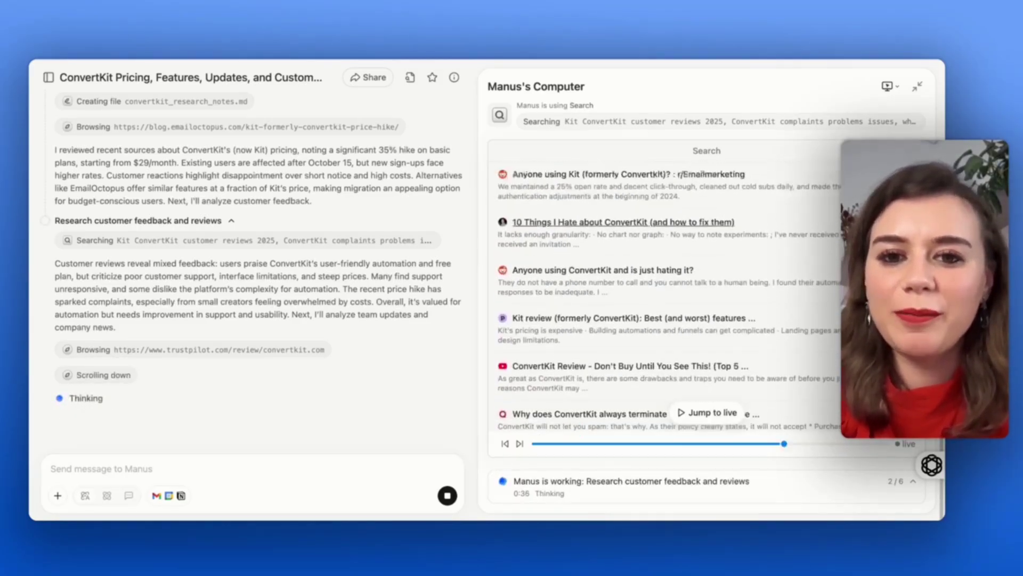
pyautogui.scroll(-6, 664, 336)
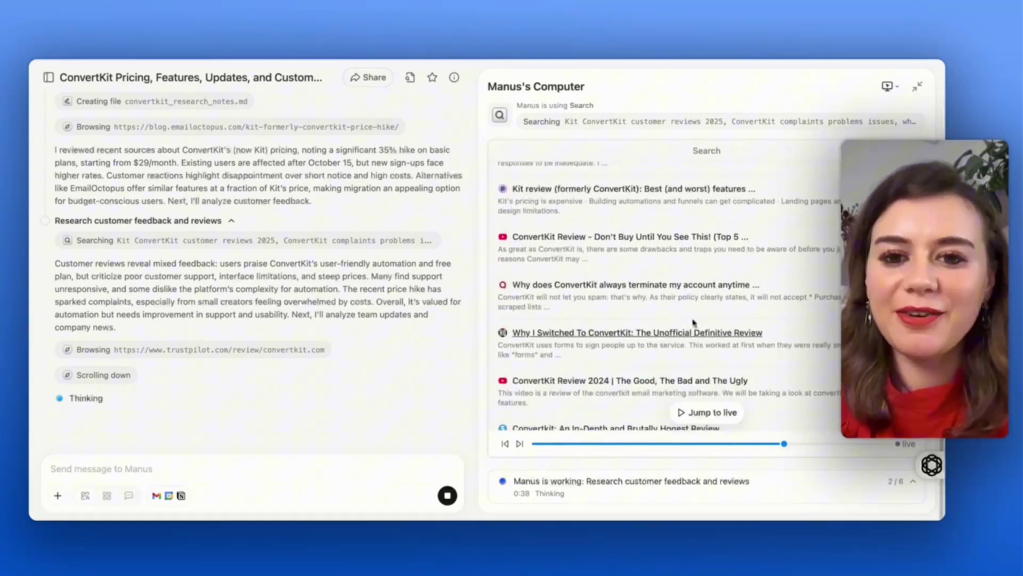
pyautogui.scroll(-2, 636, 395)
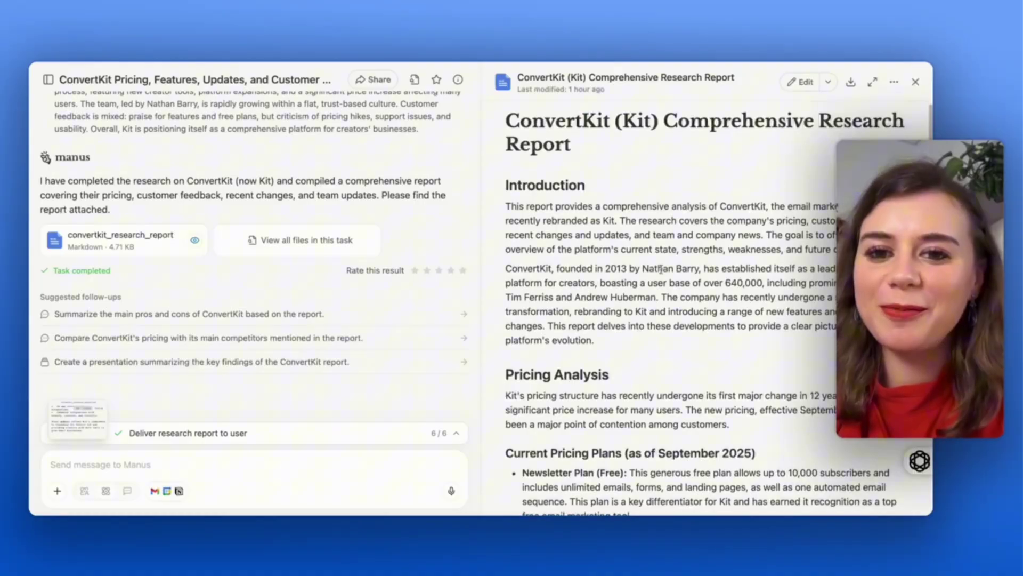
pyautogui.scroll(-3, 607, 230)
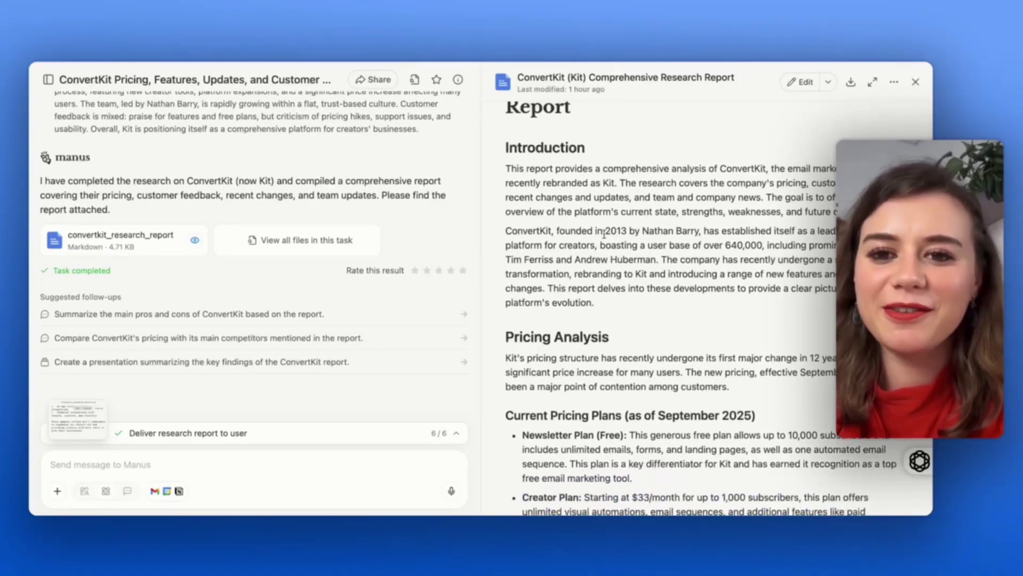
pyautogui.scroll(-2, 671, 309)
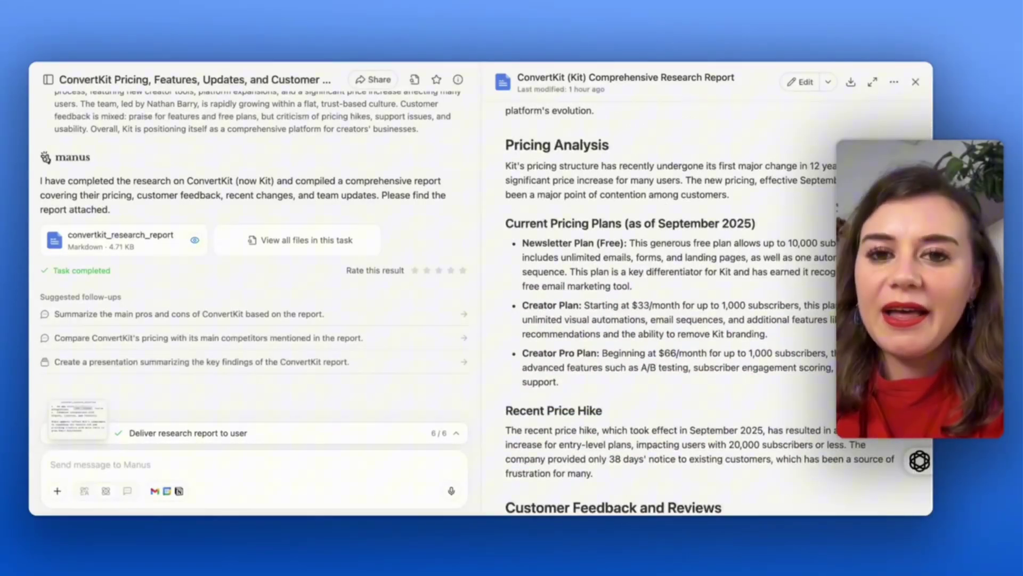
pyautogui.scroll(-6, 653, 250)
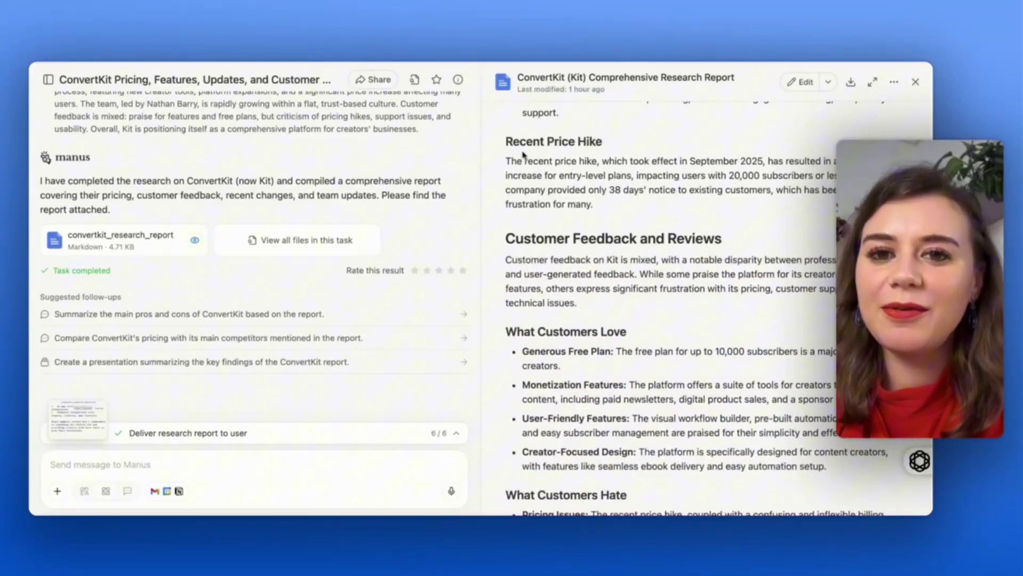
pyautogui.tripleClick(543, 142)
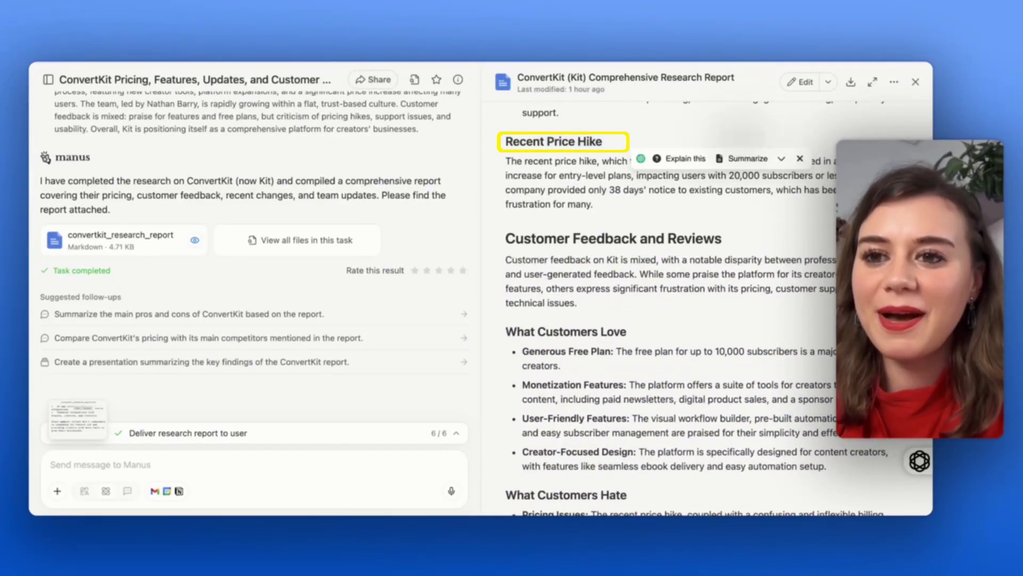
pyautogui.click(742, 160)
pyautogui.scroll(-1, 712, 194)
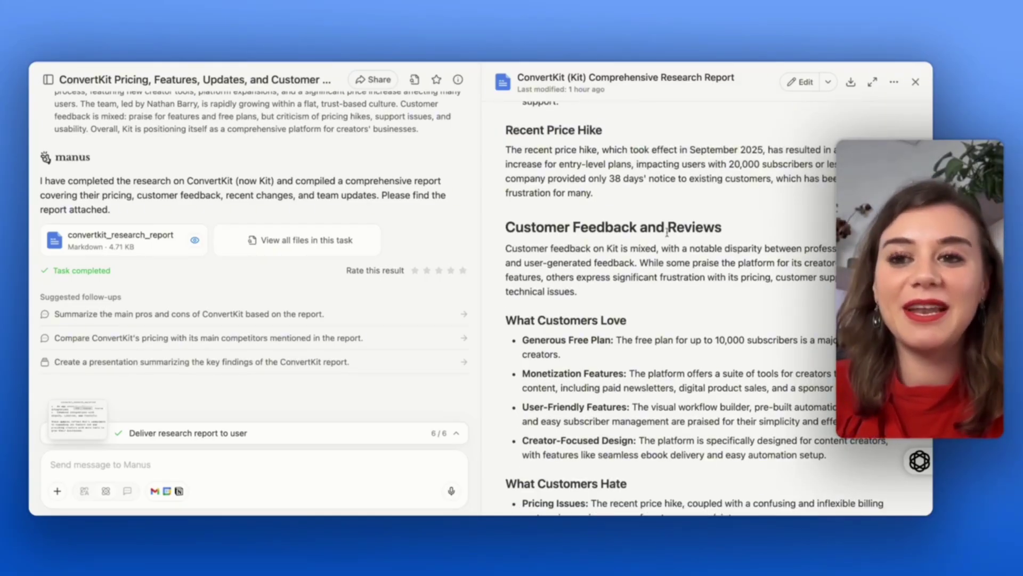
pyautogui.scroll(-15, 575, 184)
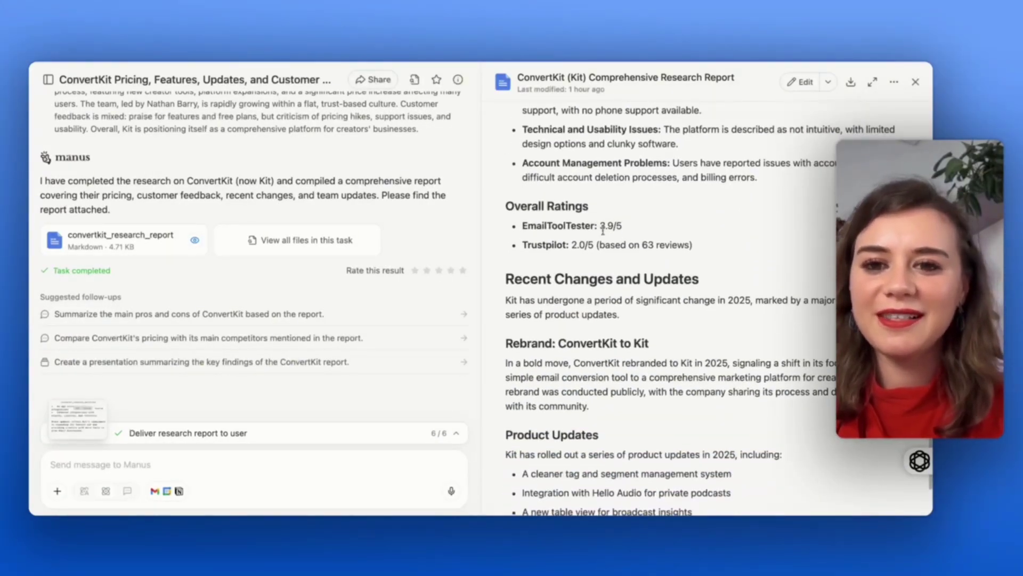
pyautogui.scroll(-8, 592, 219)
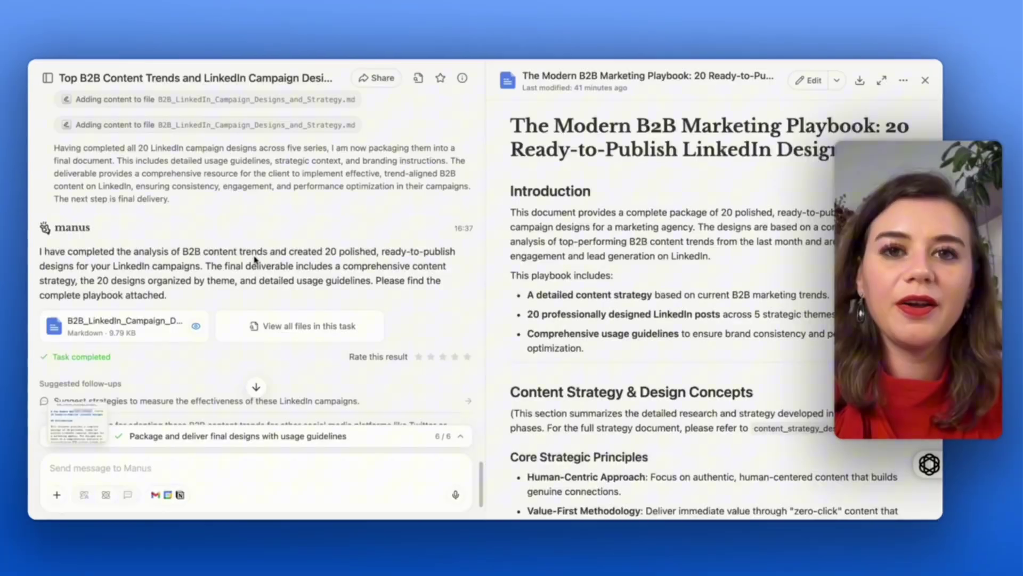
# Open visual_reference_materials from the task's file list and scan its color palettes and typography guidelines
pyautogui.click(327, 326)
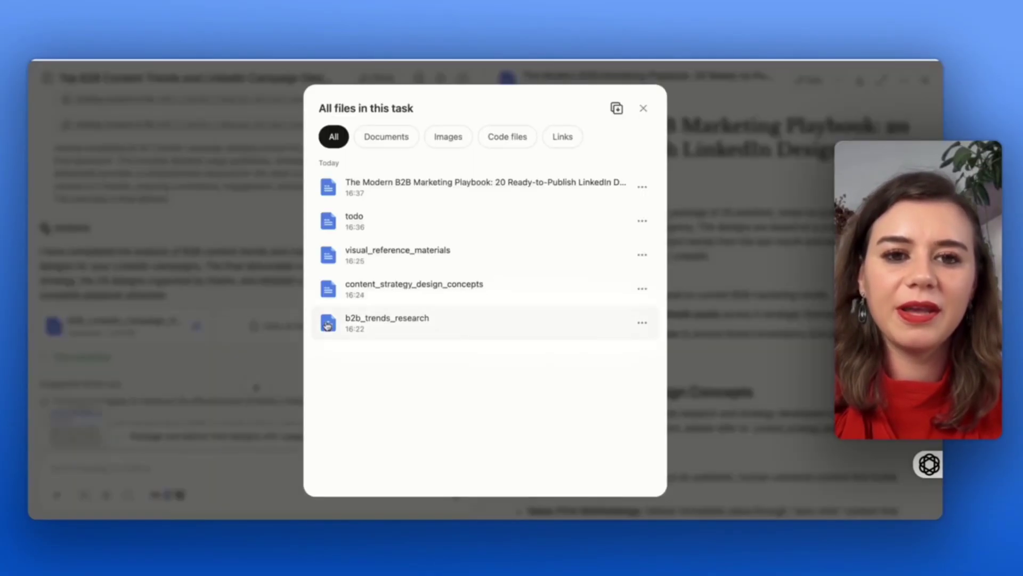
pyautogui.click(432, 264)
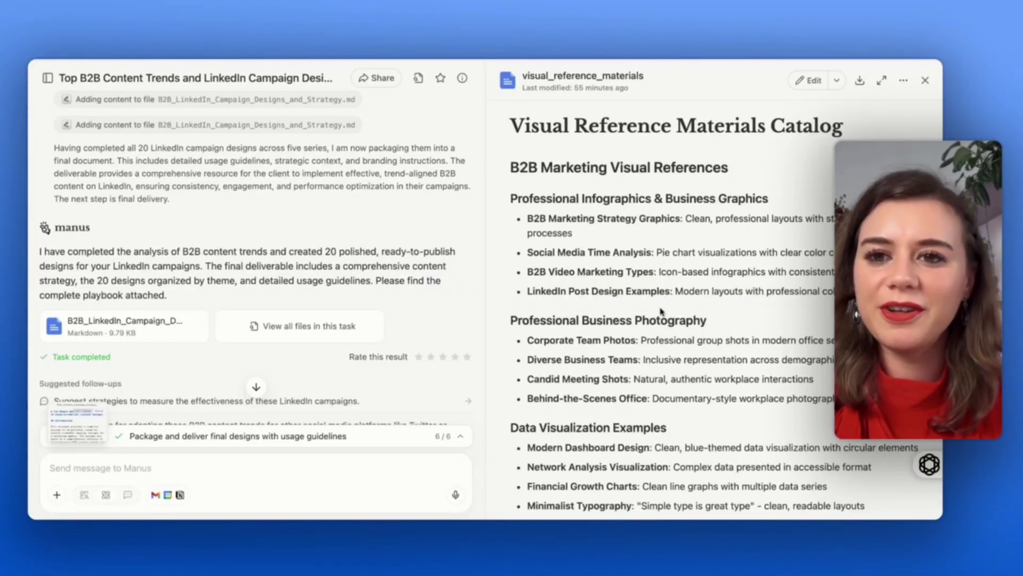
pyautogui.scroll(-10, 661, 311)
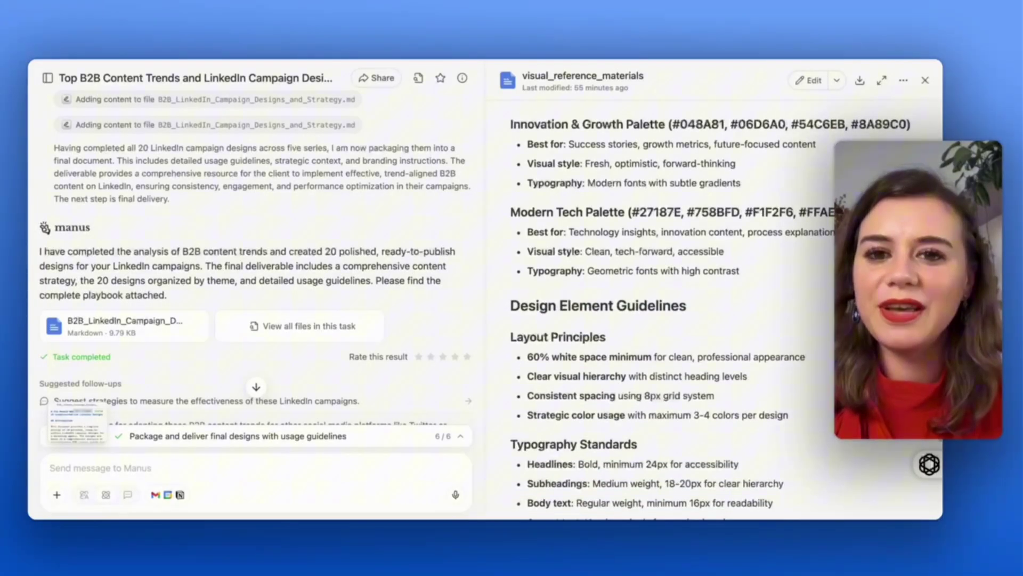
pyautogui.scroll(3, 661, 310)
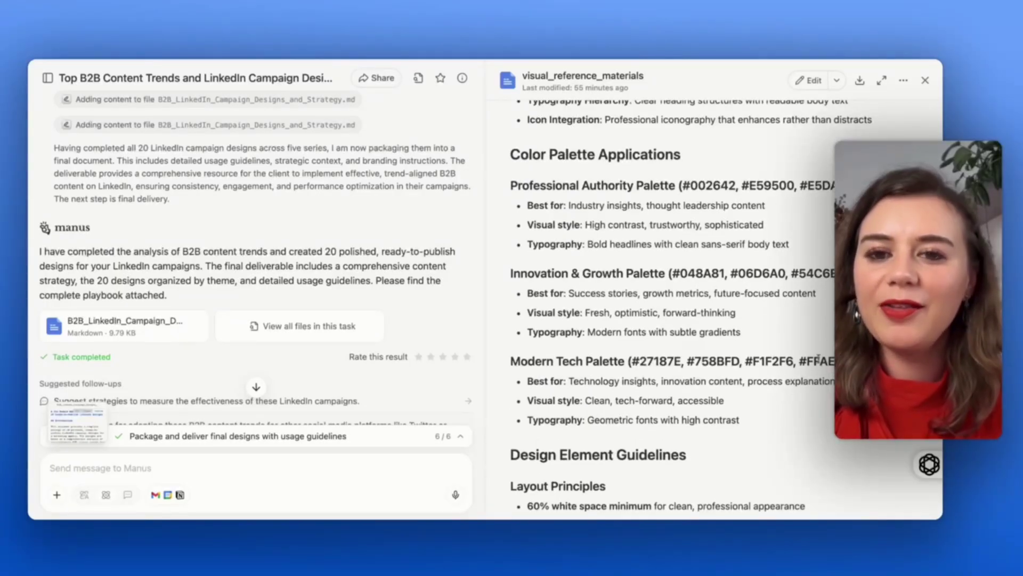
pyautogui.scroll(-8, 726, 381)
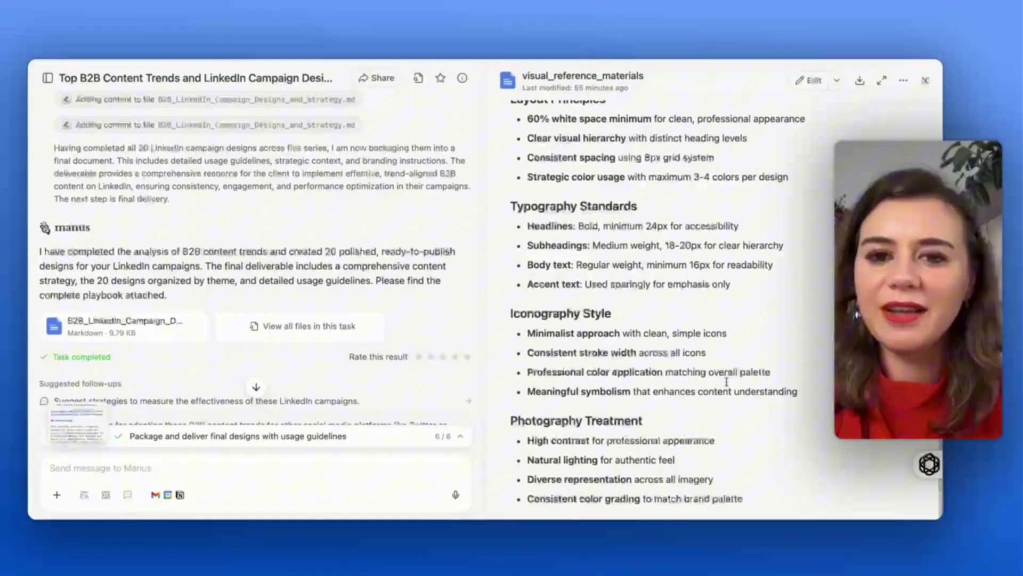
# Reopen the B2B_LinkedIn_Campaign playbook and scroll its 20 designs down to the Usage Guidelines
pyautogui.click(133, 333)
pyautogui.scroll(-15, 661, 309)
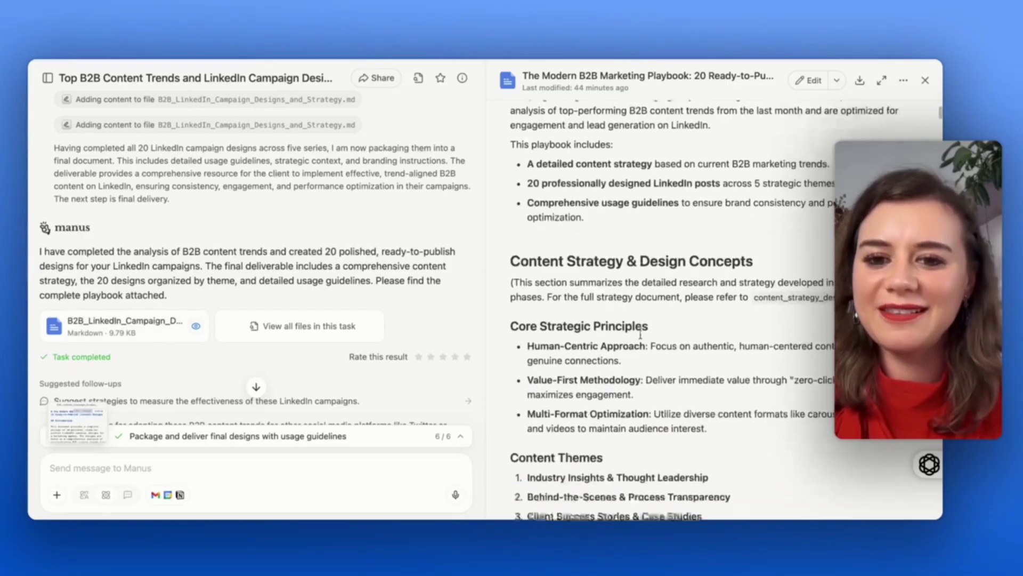
pyautogui.scroll(-5, 661, 309)
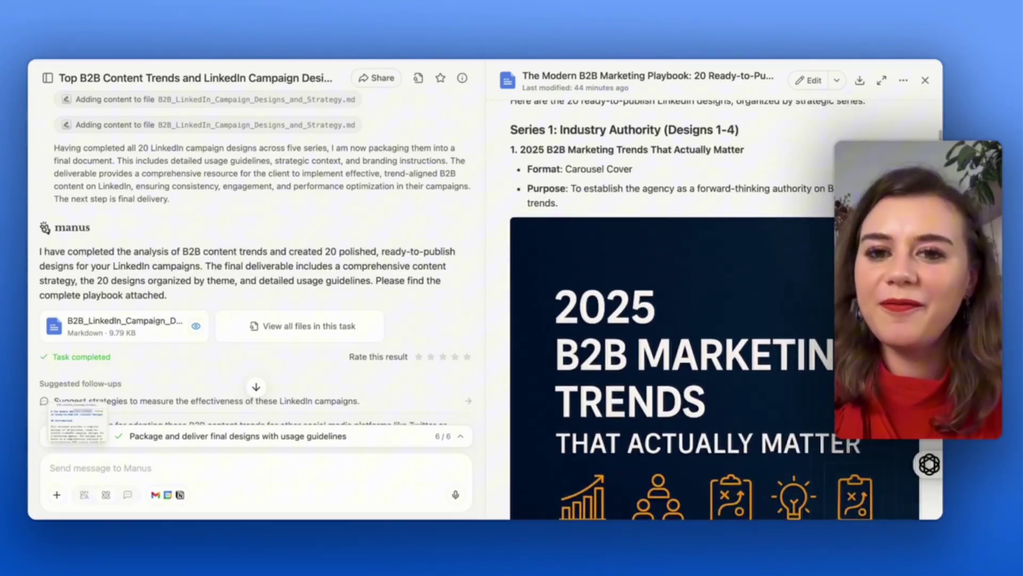
pyautogui.scroll(-2, 714, 309)
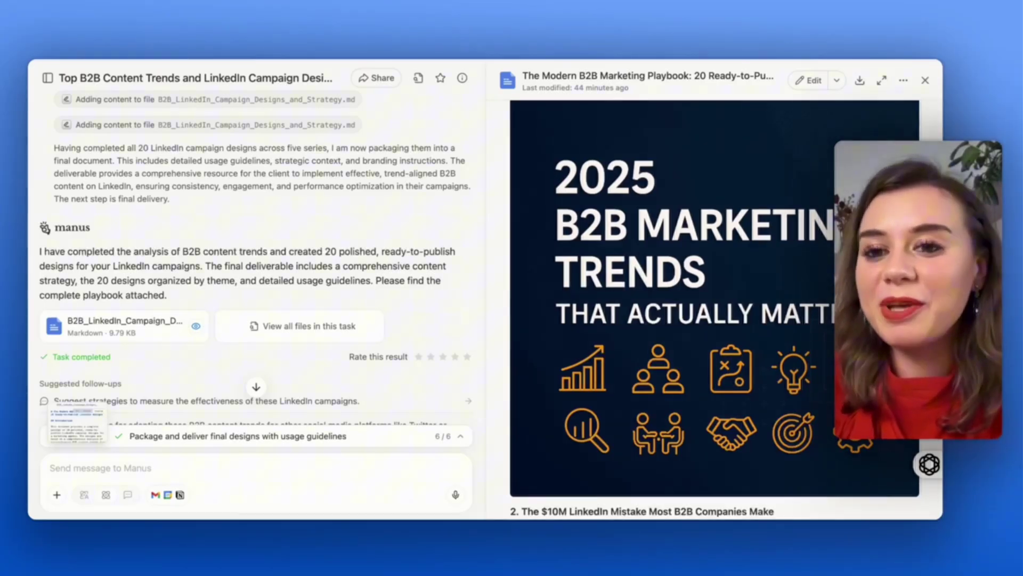
pyautogui.scroll(-3, 714, 309)
pyautogui.scroll(-2, 744, 194)
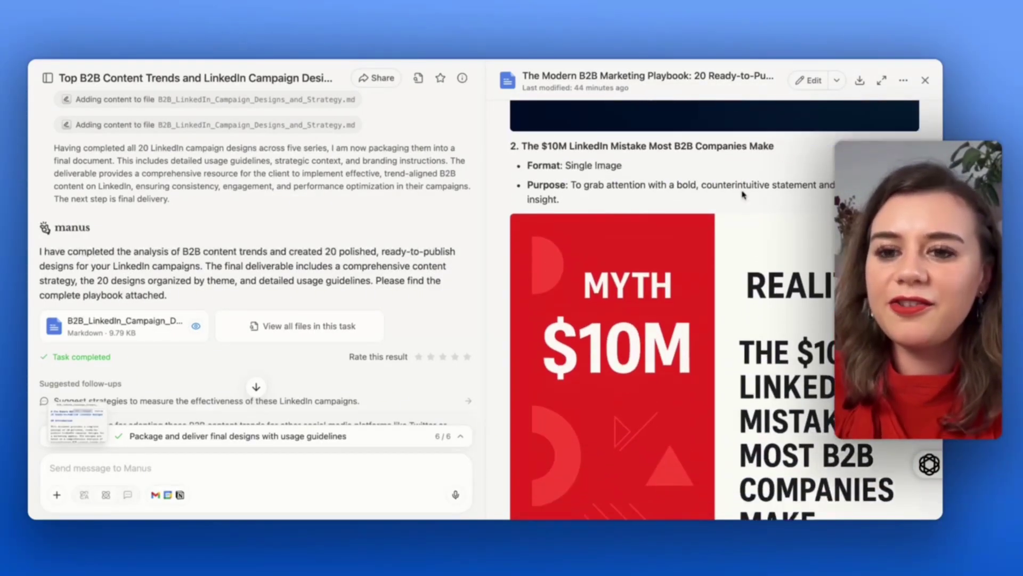
pyautogui.scroll(-1, 744, 194)
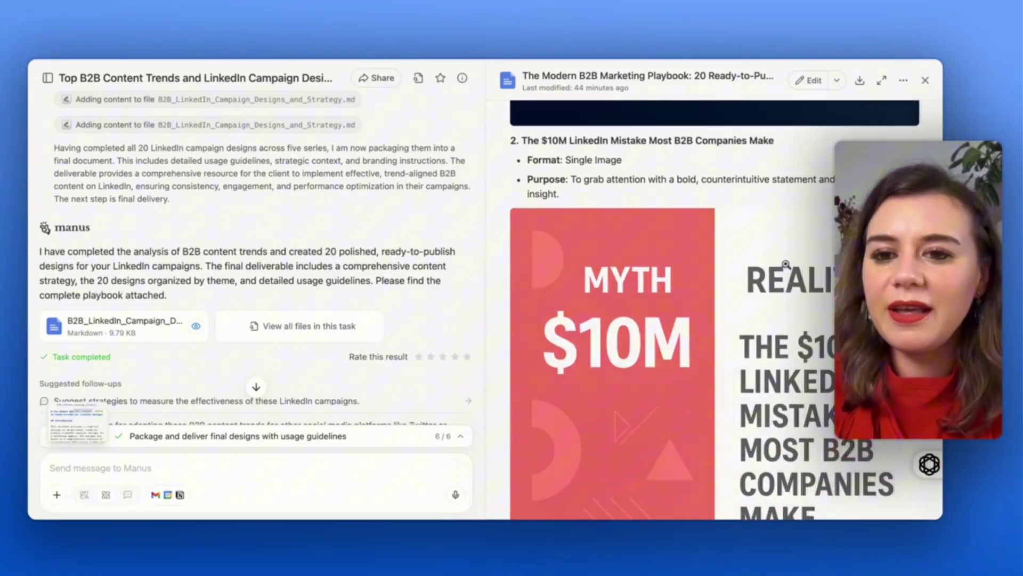
pyautogui.scroll(8, 785, 264)
pyautogui.scroll(-7, 786, 263)
pyautogui.scroll(-6, 715, 310)
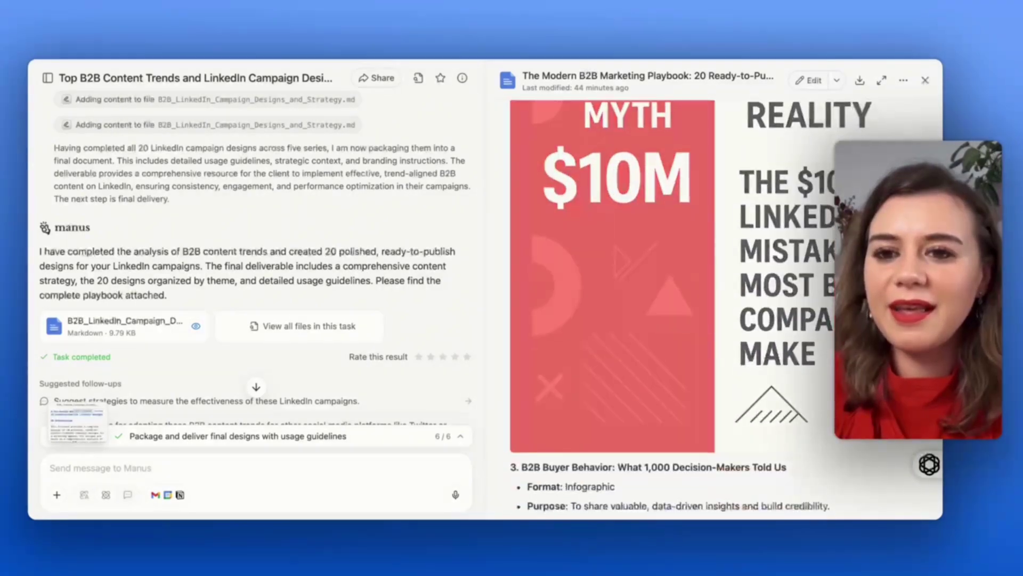
pyautogui.scroll(-12, 715, 310)
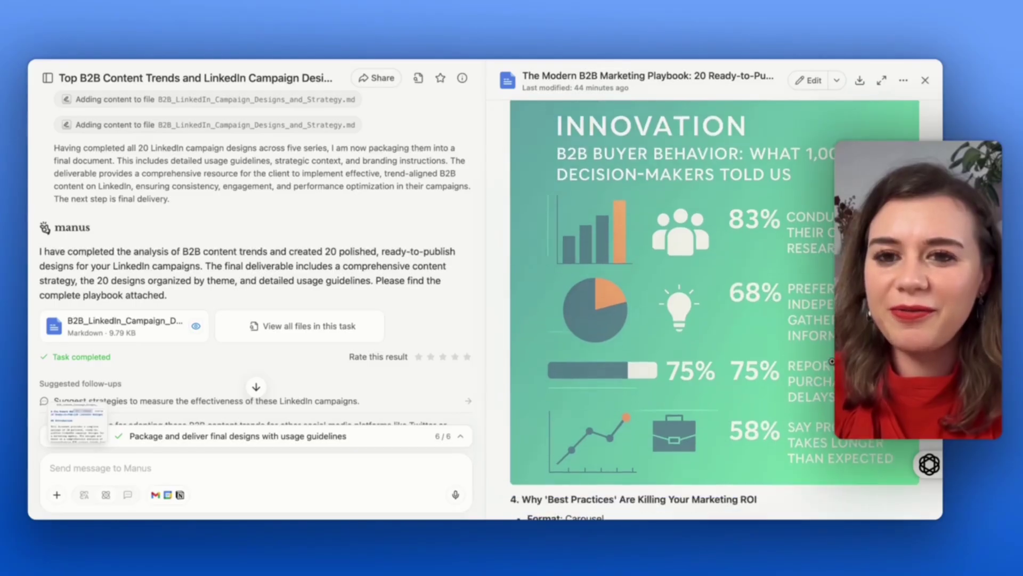
pyautogui.scroll(-15, 714, 310)
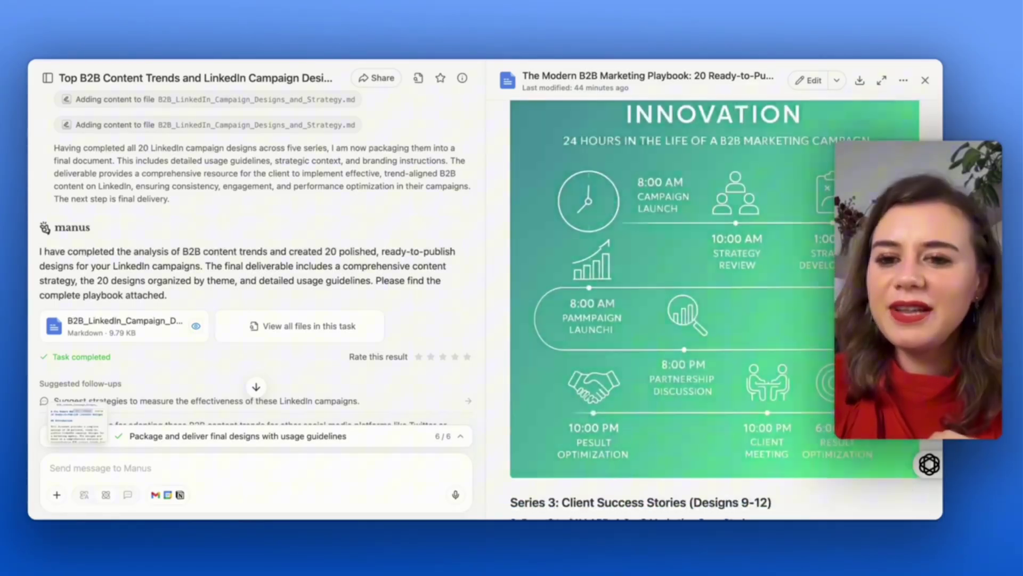
pyautogui.scroll(-10, 714, 309)
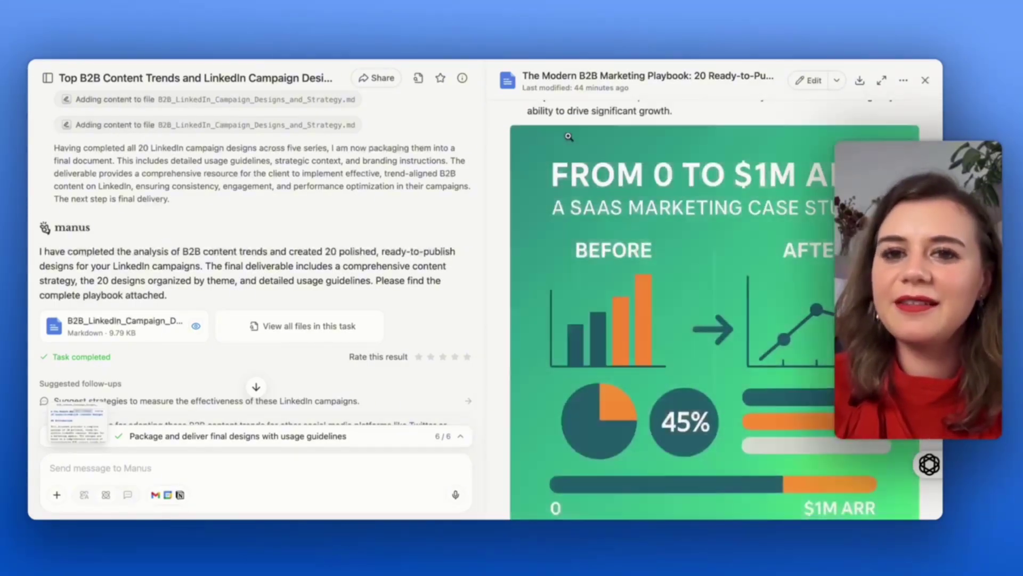
pyautogui.scroll(-8, 629, 195)
pyautogui.scroll(-2, 630, 195)
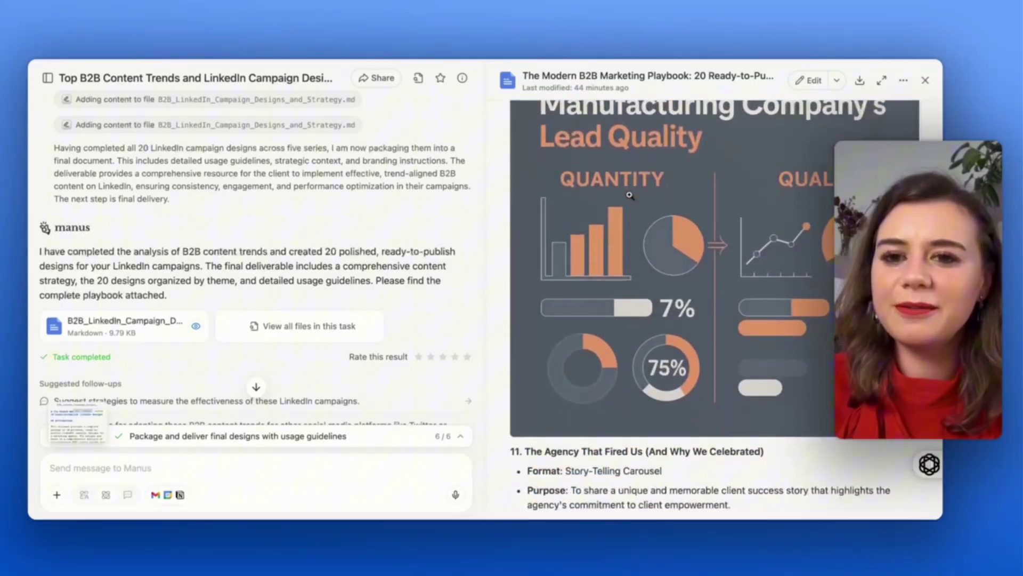
pyautogui.scroll(3, 630, 195)
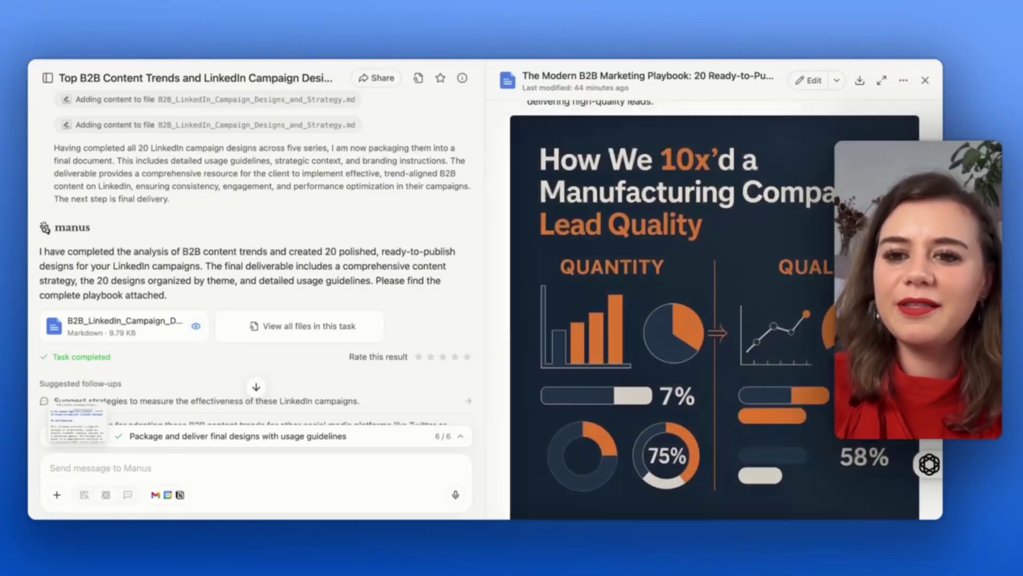
pyautogui.scroll(-10, 544, 386)
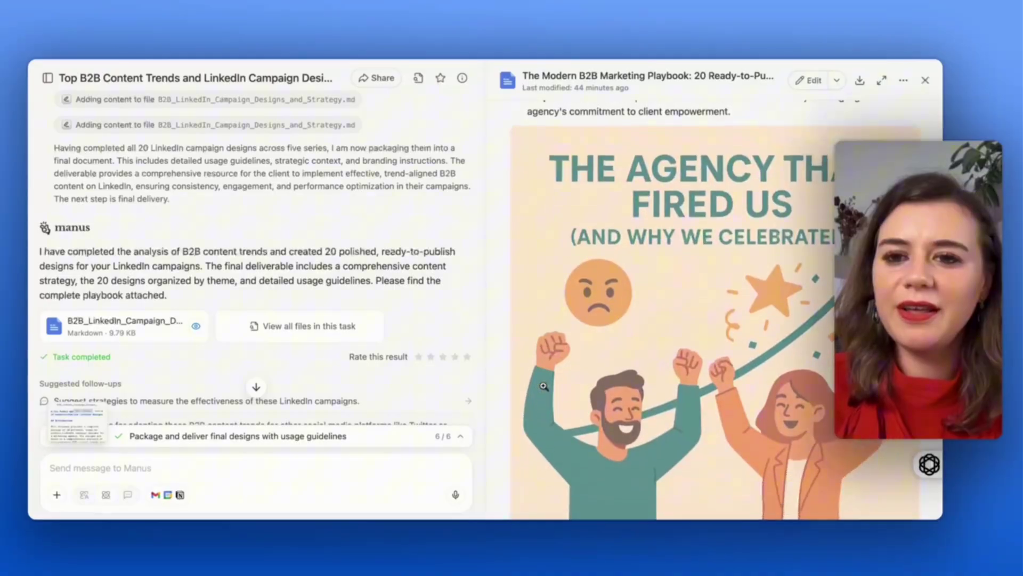
pyautogui.scroll(-15, 544, 386)
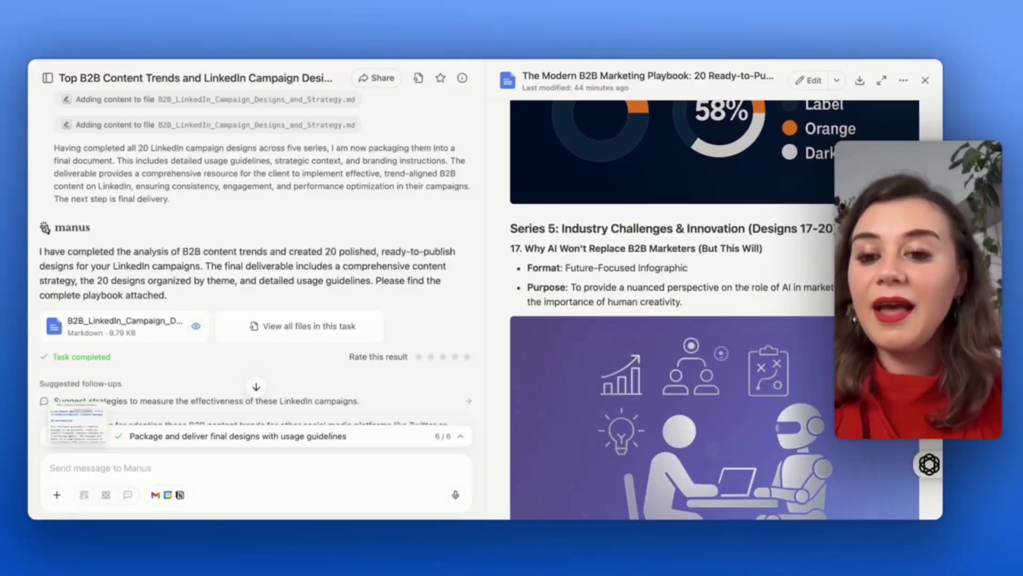
pyautogui.scroll(-15, 544, 386)
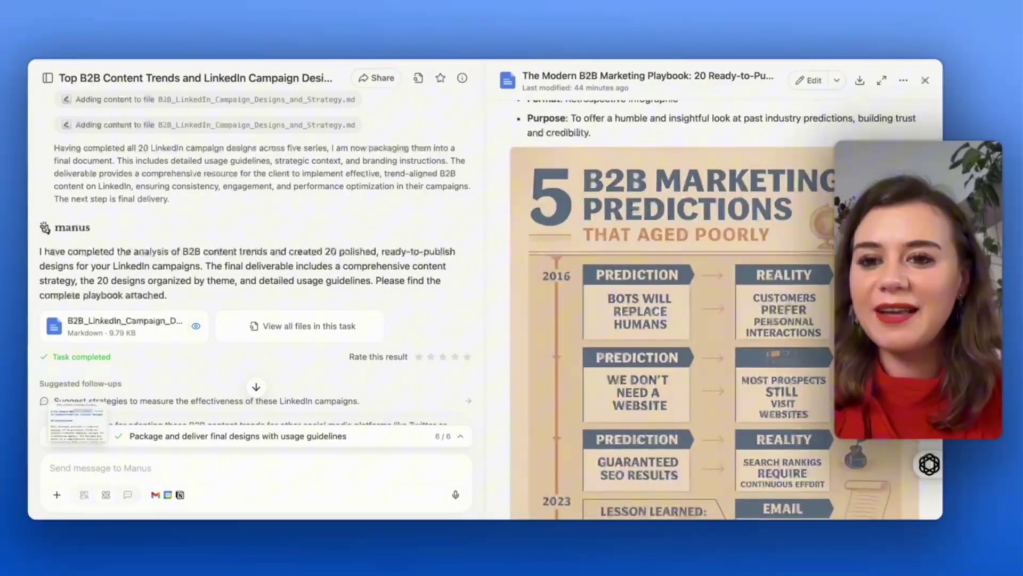
pyautogui.scroll(-5, 543, 386)
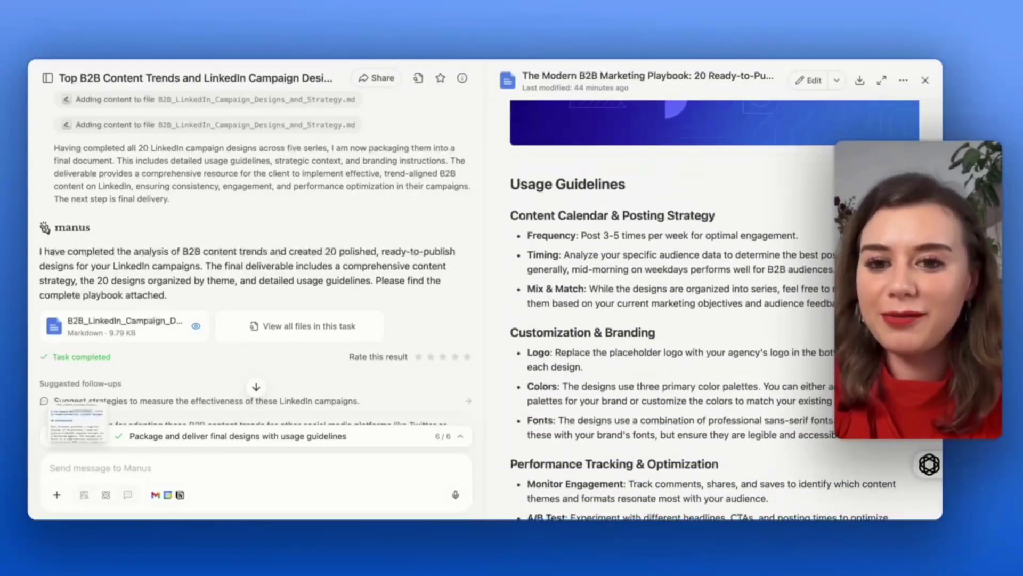
pyautogui.scroll(8, 544, 386)
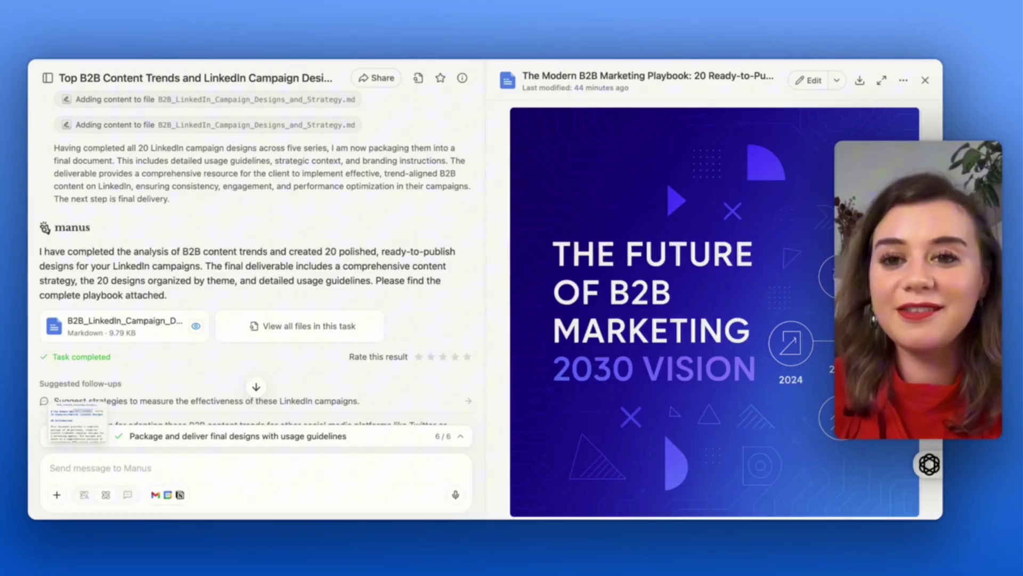
pyautogui.scroll(-3, 714, 308)
pyautogui.scroll(2, 714, 309)
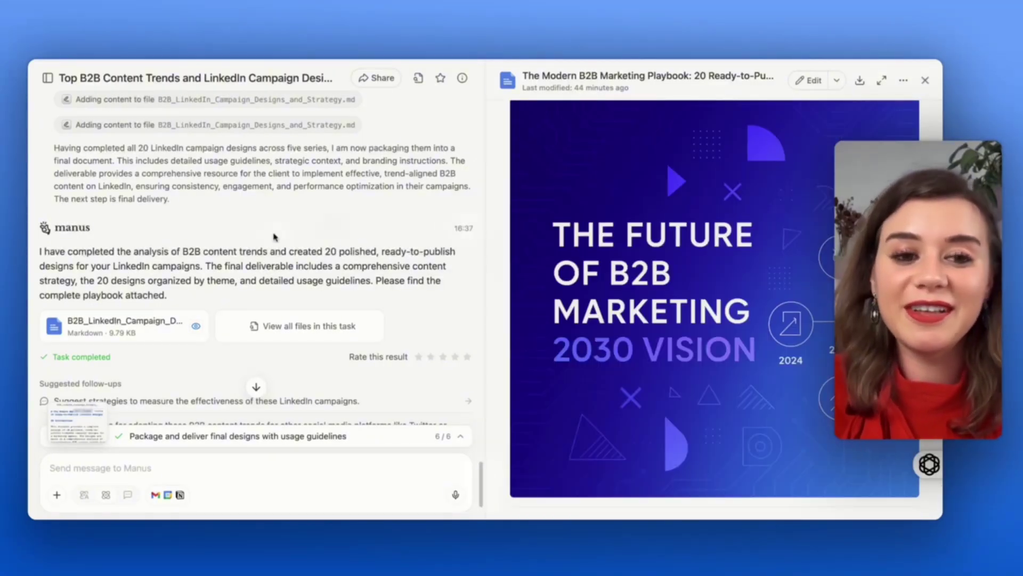
pyautogui.scroll(-3, 274, 236)
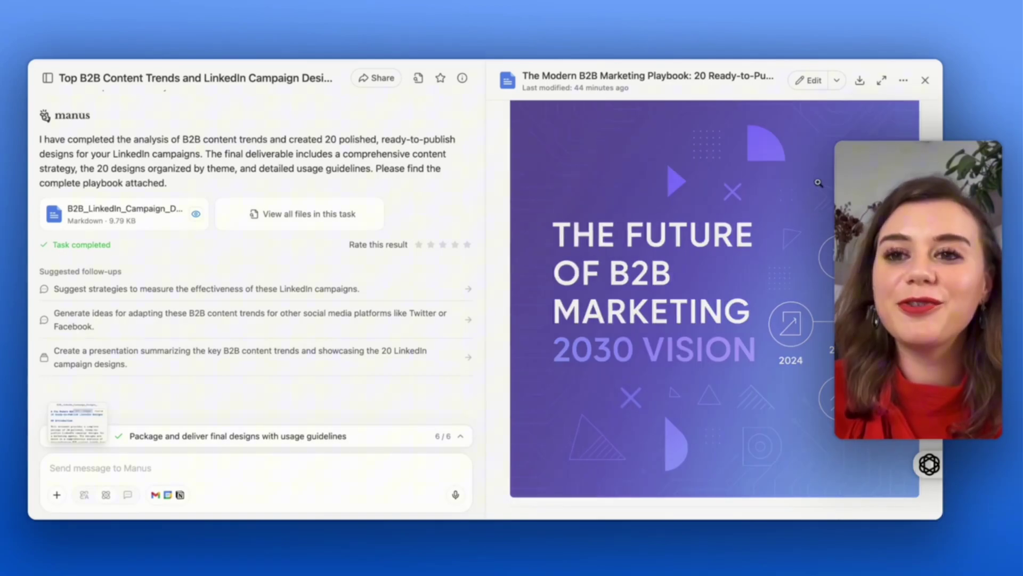
# Save the B2B marketing playbook to Google Drive from its download menu
pyautogui.click(837, 82)
pyautogui.click(860, 81)
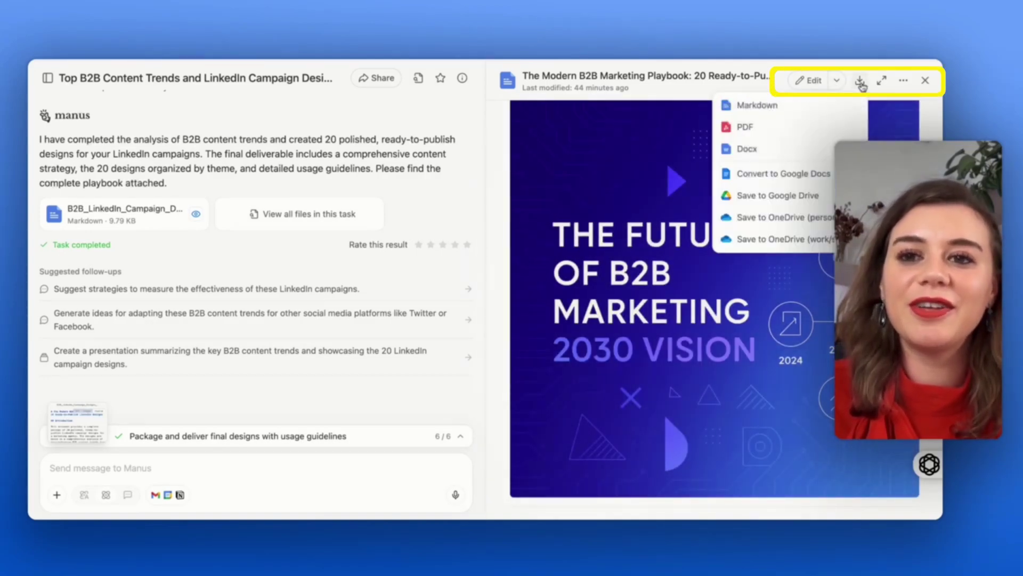
pyautogui.click(813, 197)
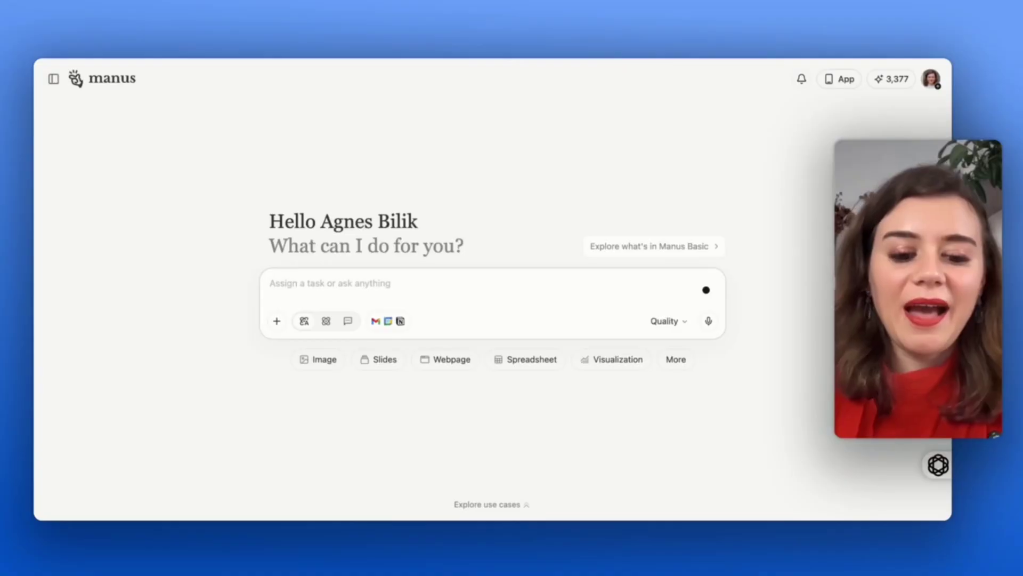
# Send the prompt to clone Notion's product page as a project tool for creative agencies
pyautogui.write("Clone Notion's product page layout: https://www.notion.com/ and adapt it for a project management tool targeting creative agencies. Keep their feature presentation style but customize the content and branding")
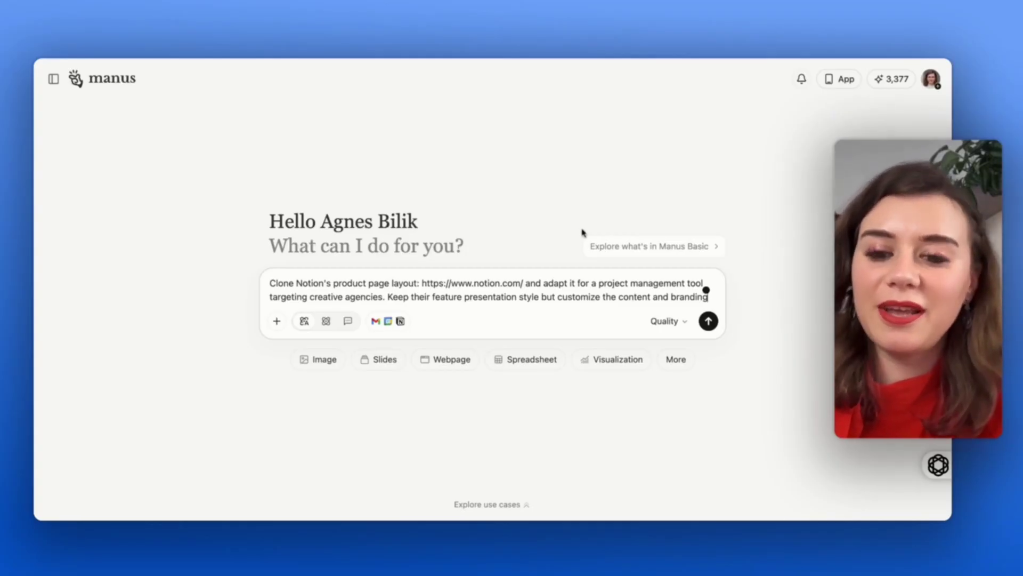
pyautogui.click(708, 320)
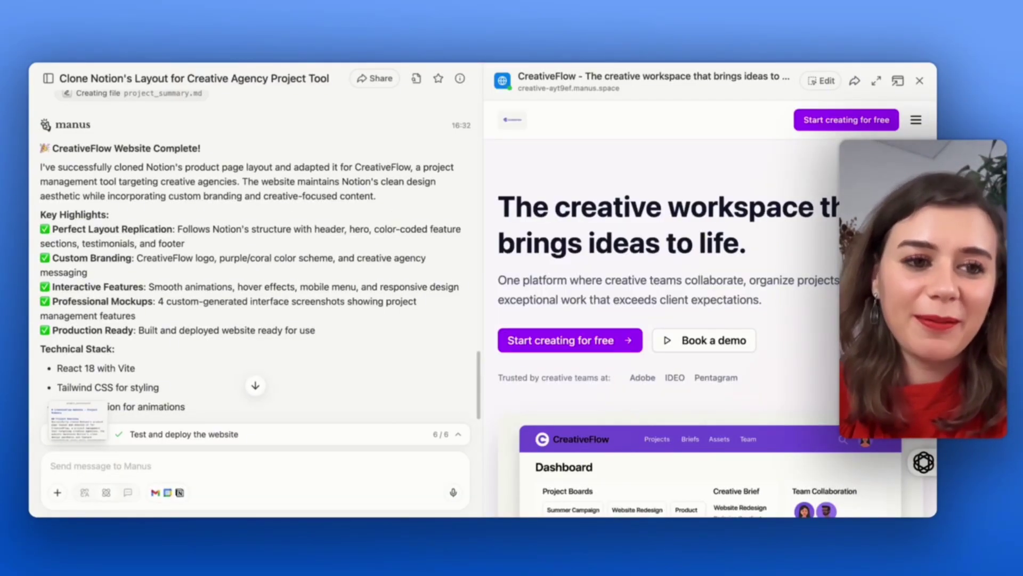
# Scroll down the chat and expand the CreativeFlow website preview to fill the window
pyautogui.scroll(-3, 259, 257)
pyautogui.scroll(-4, 254, 259)
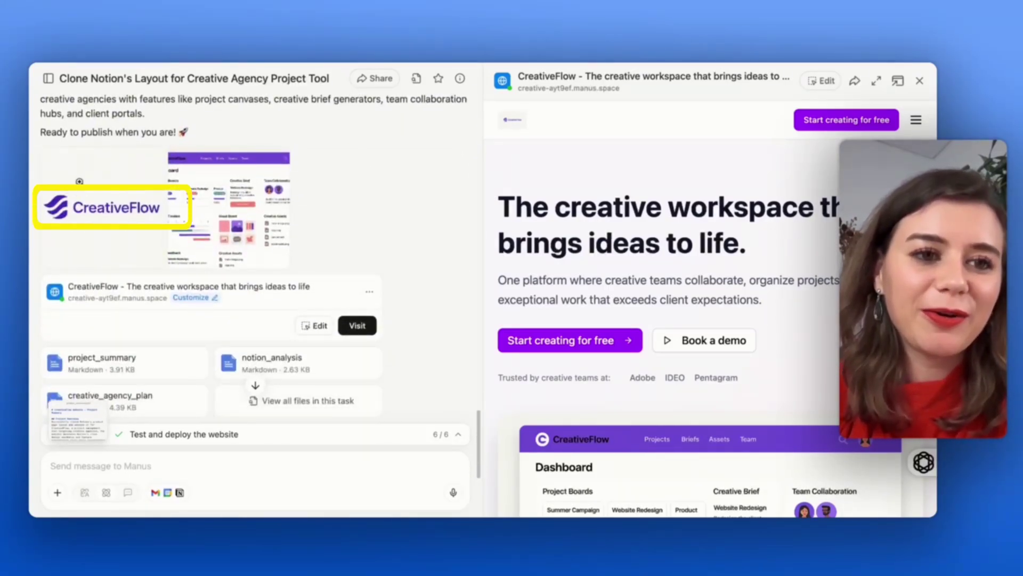
pyautogui.scroll(-1, 678, 255)
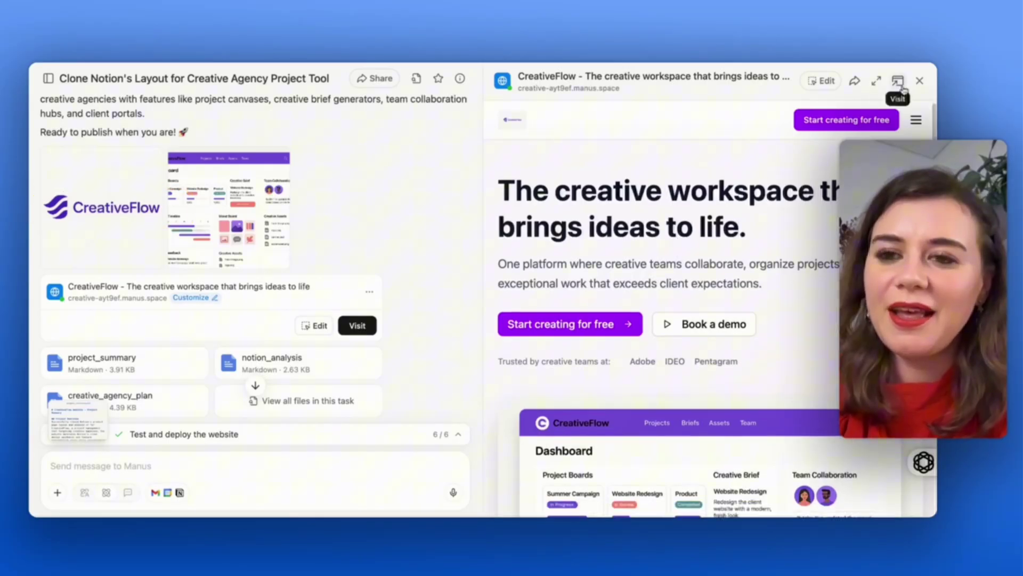
pyautogui.click(877, 82)
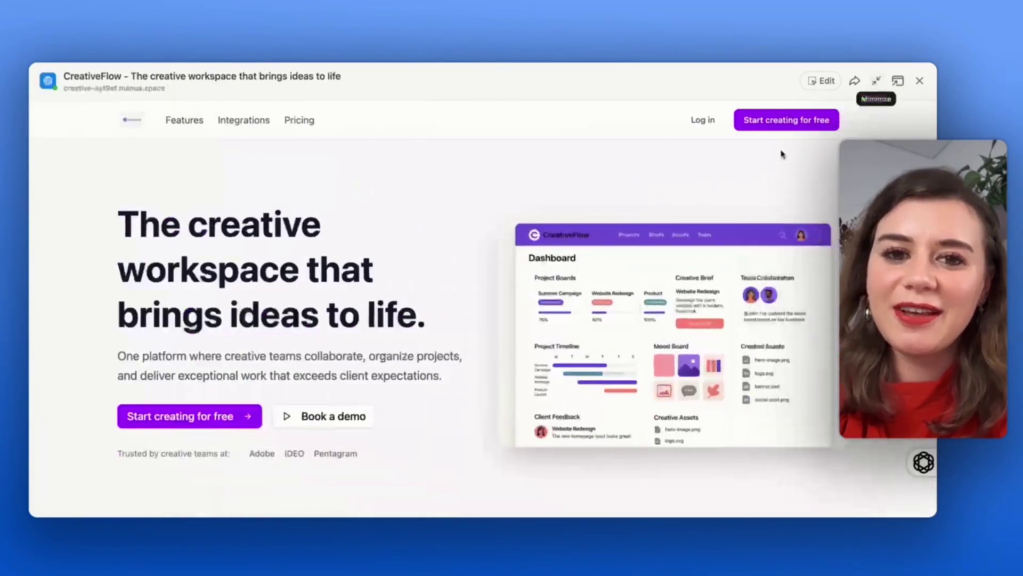
# Scroll the CreativeFlow landing page through collaboration, integrations and call-to-action sections to the footer
pyautogui.scroll(-2, 703, 205)
pyautogui.scroll(-5, 703, 204)
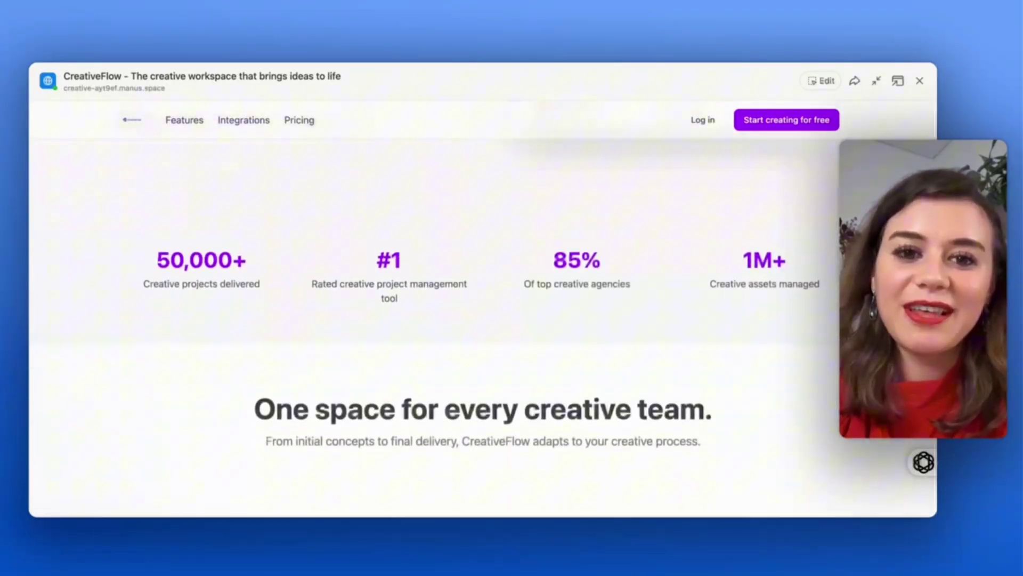
pyautogui.scroll(-10, 480, 320)
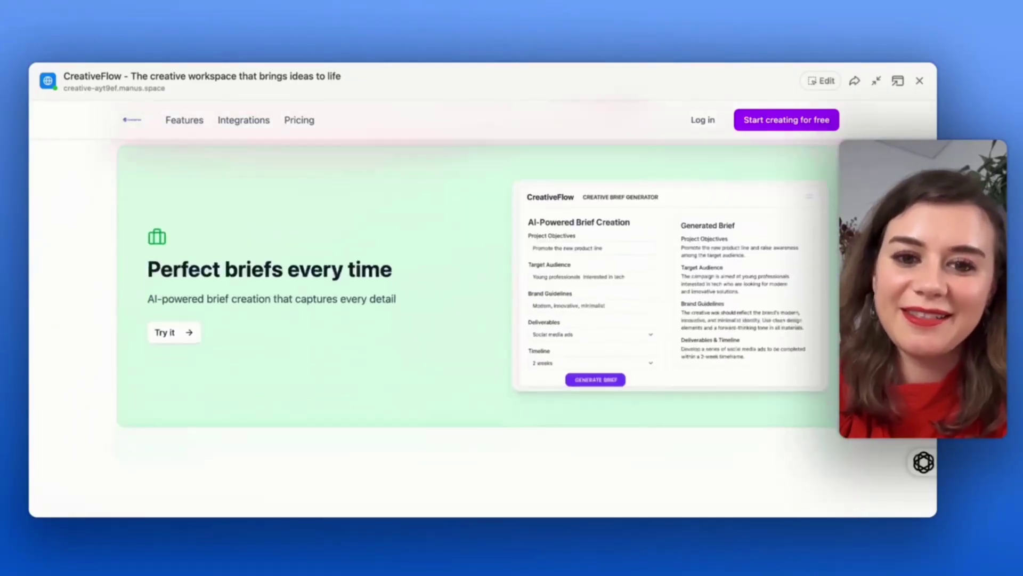
pyautogui.scroll(-5, 376, 393)
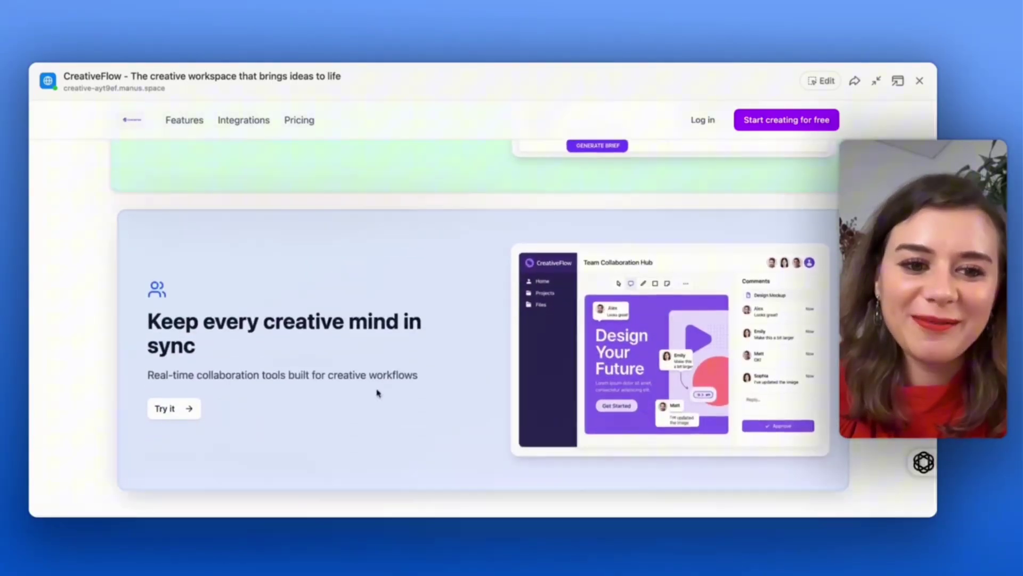
pyautogui.scroll(-1, 182, 412)
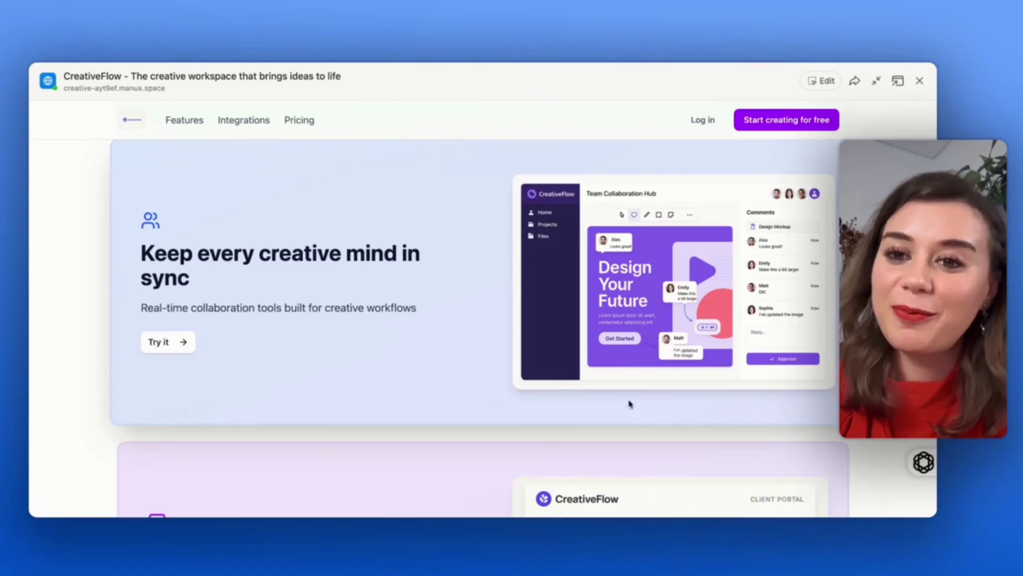
pyautogui.scroll(-10, 486, 324)
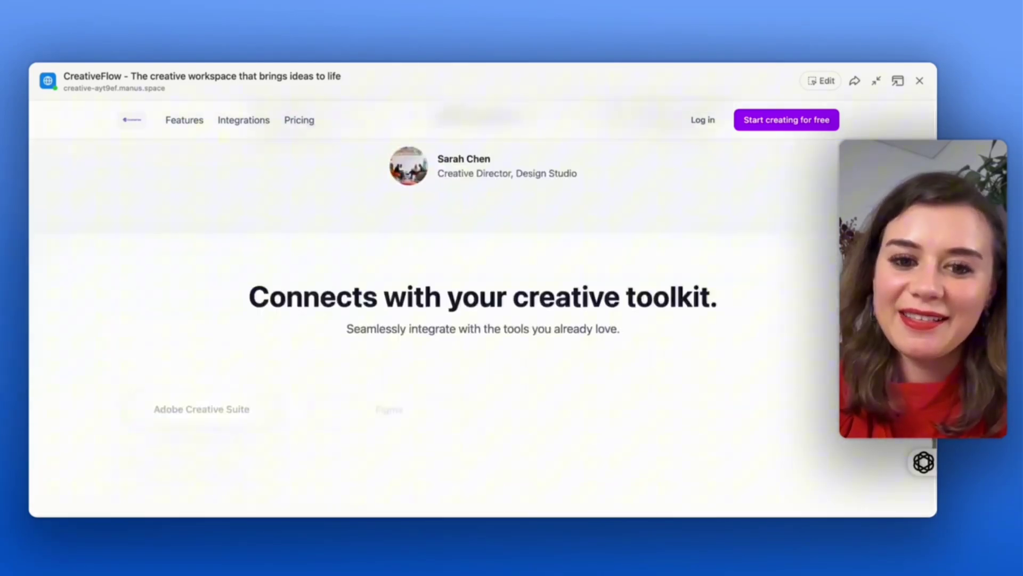
pyautogui.scroll(-8, 361, 343)
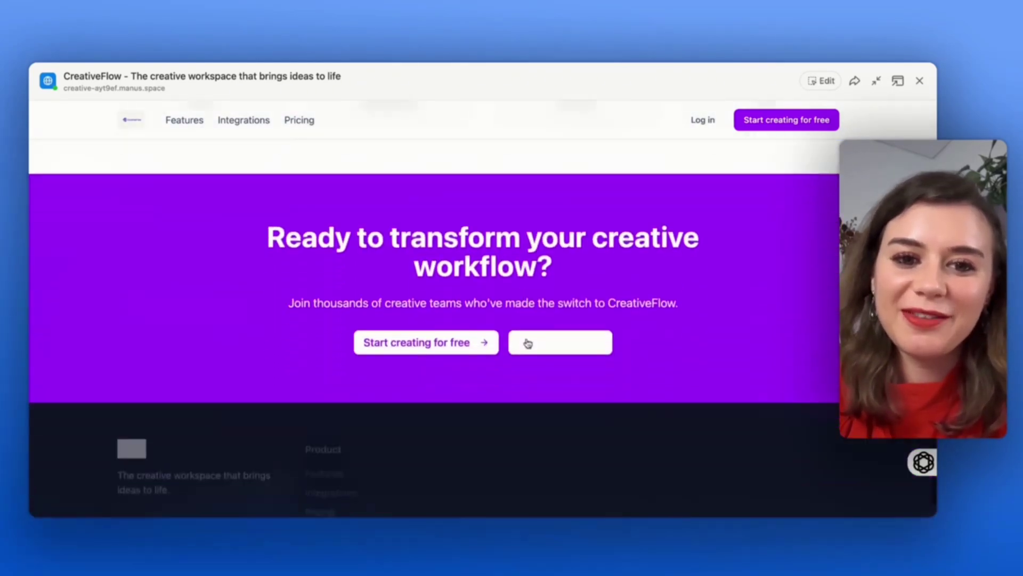
pyautogui.scroll(-2, 528, 343)
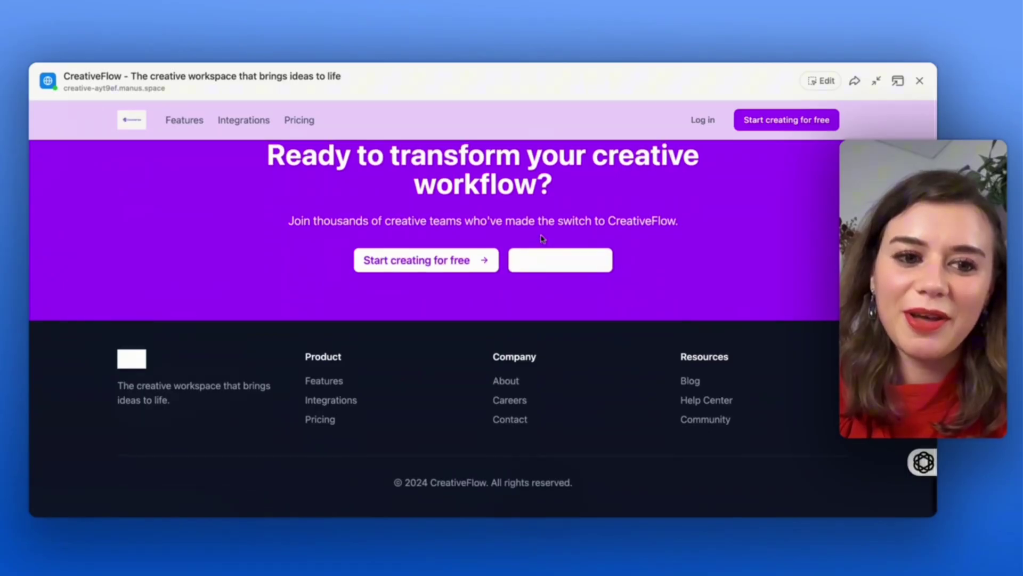
pyautogui.scroll(20, 542, 238)
pyautogui.scroll(-8, 543, 239)
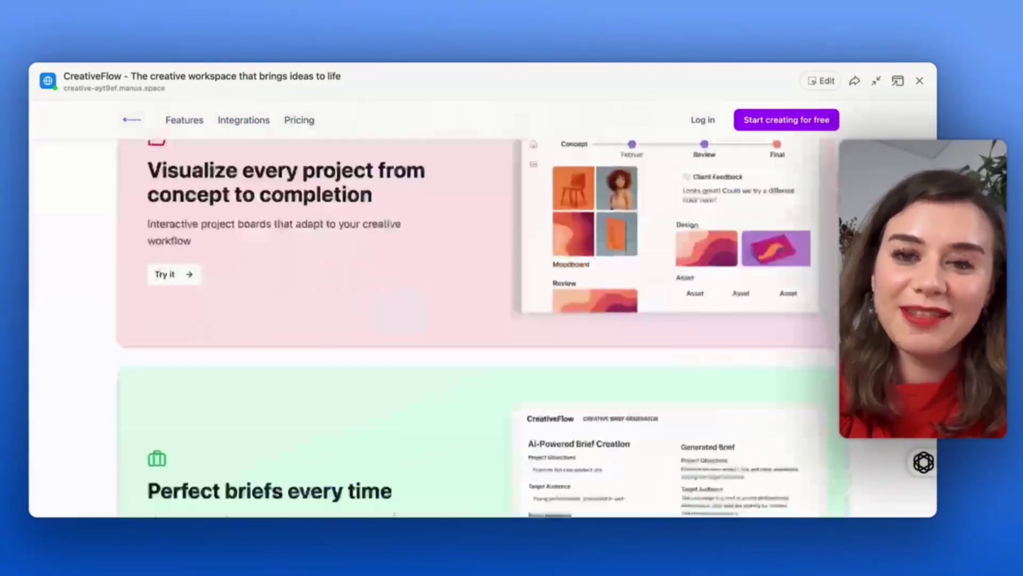
pyautogui.scroll(-15, 200, 315)
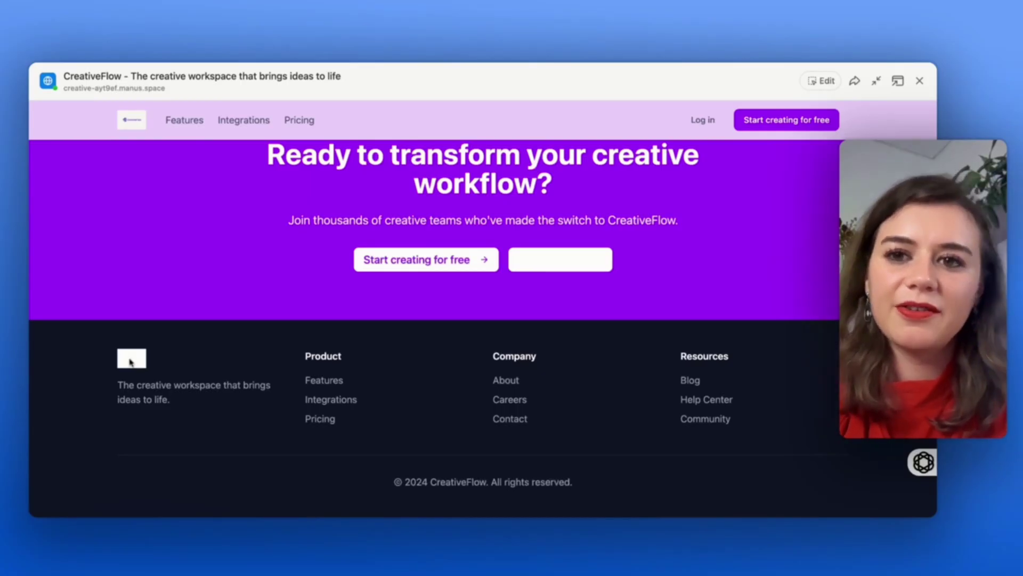
# In edit mode, select the footer tagline and request 'add the logo in here'
pyautogui.click(822, 81)
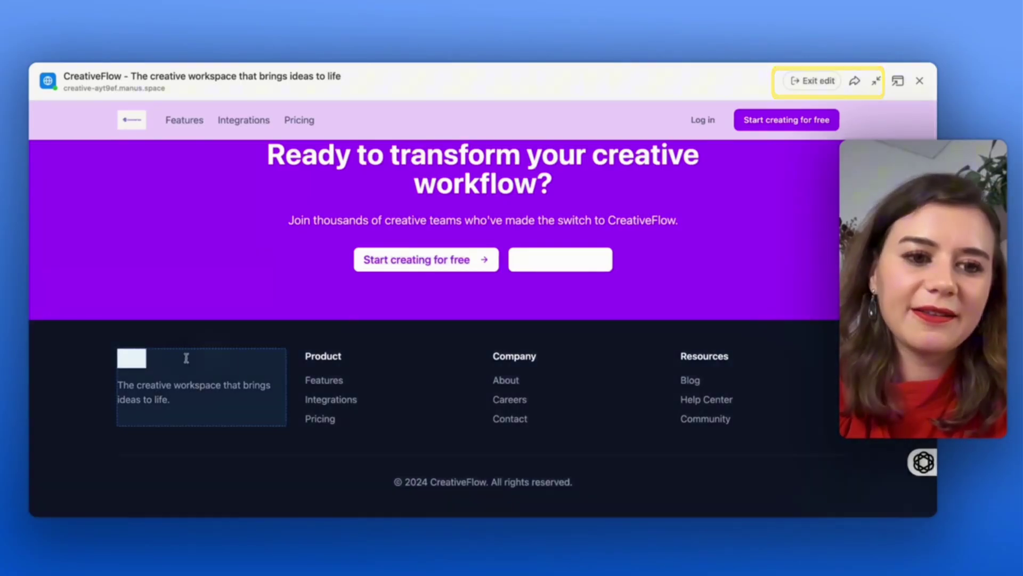
pyautogui.click(133, 388)
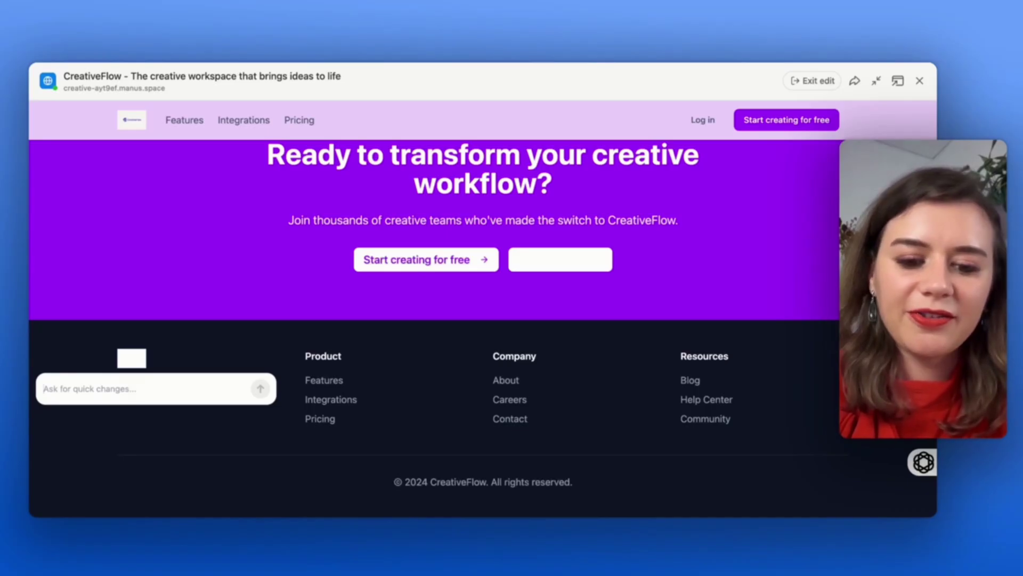
pyautogui.write('add the log')
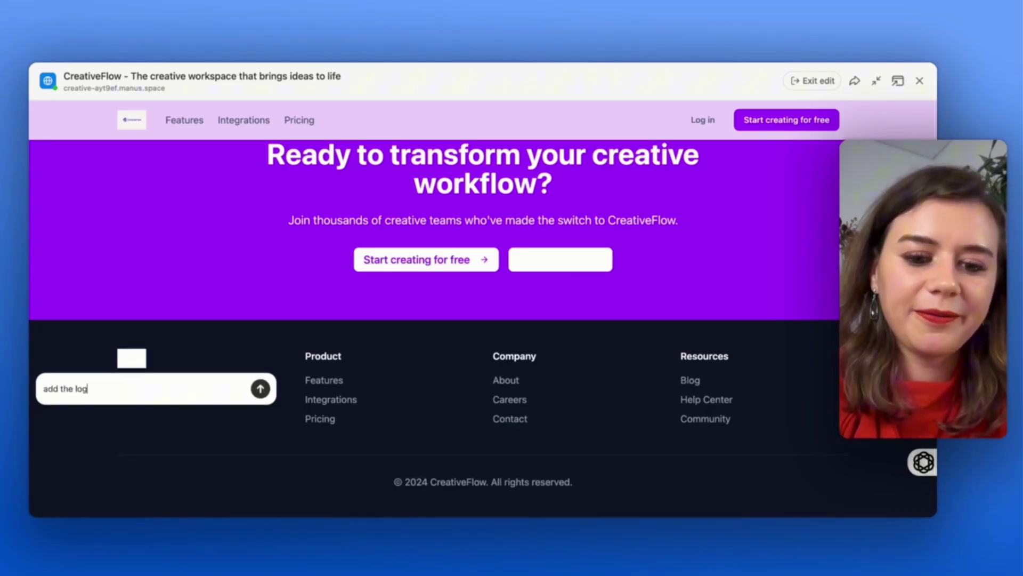
pyautogui.write('o in here')
pyautogui.press('Return')
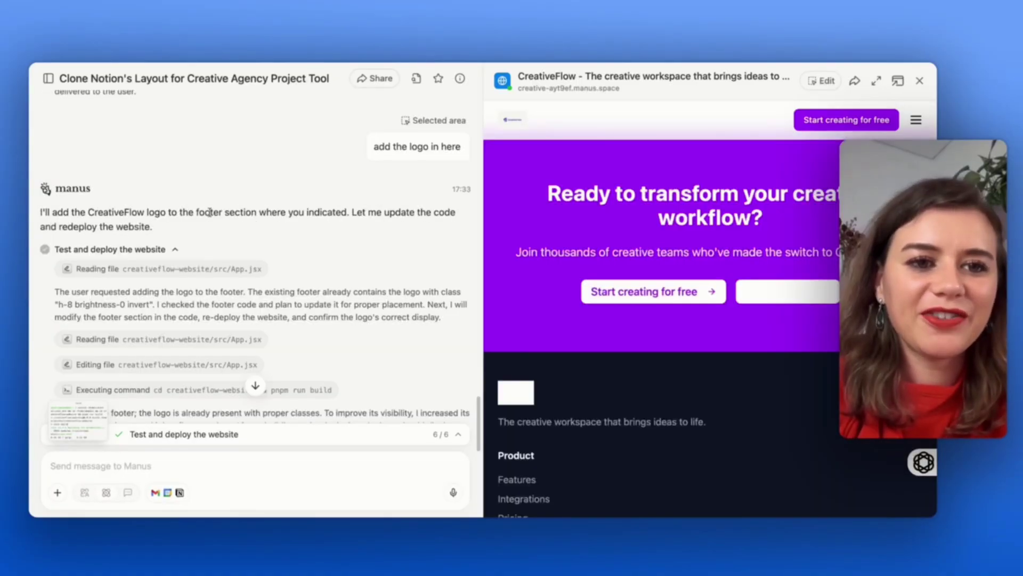
# Review Manus's reply about the footer section and view the redeployed site full-window
pyautogui.moveTo(196, 213); pyautogui.dragTo(267, 213)
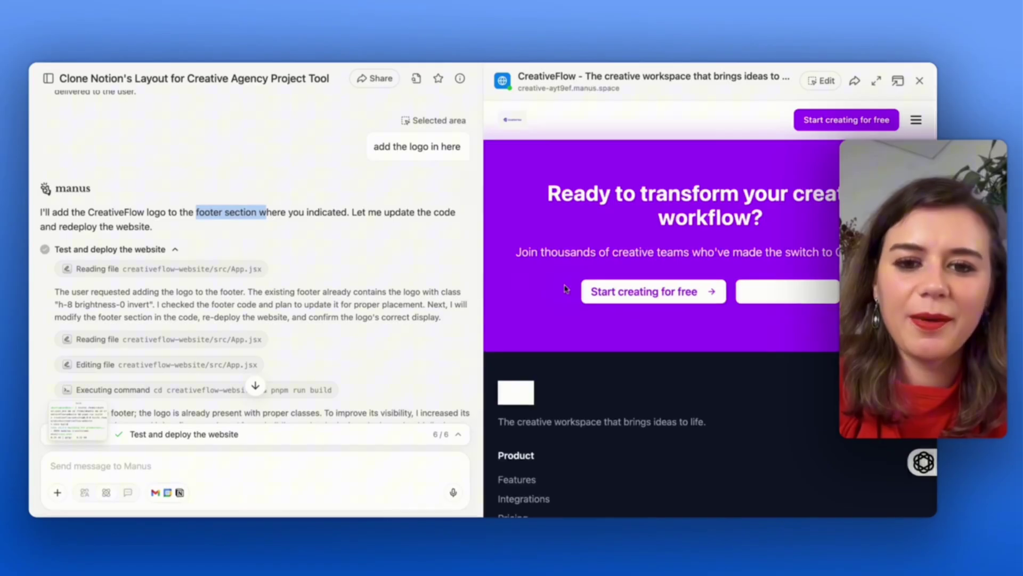
pyautogui.scroll(-2, 574, 291)
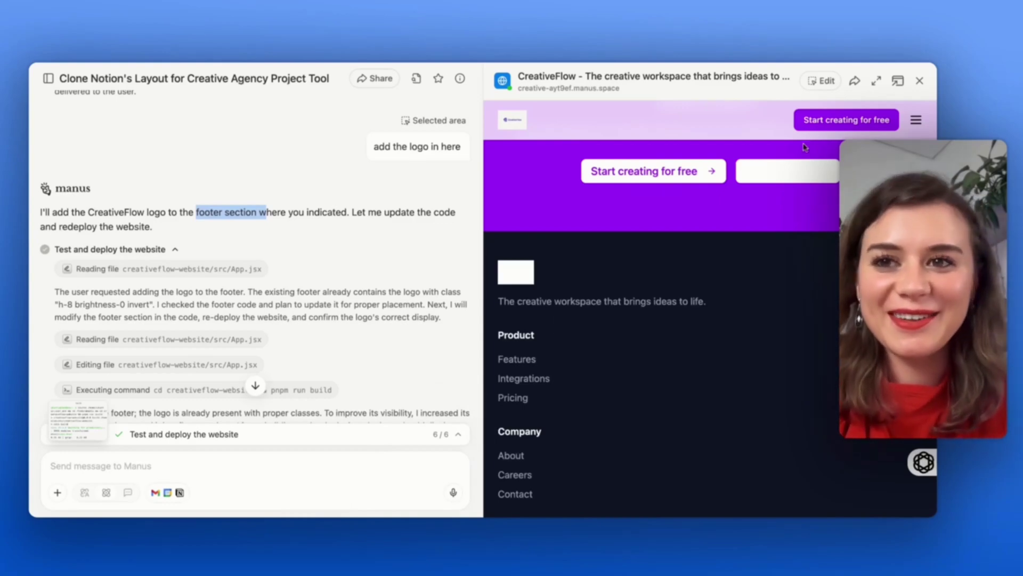
pyautogui.click(877, 84)
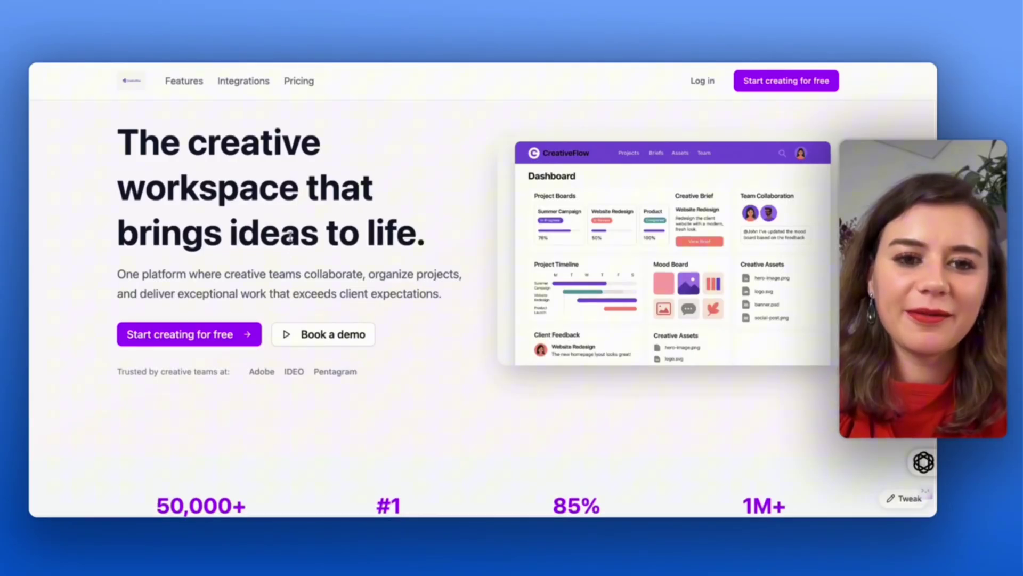
# Using Tweak, change the hero button text from 'Book a demo' to 'Book a demo now'
pyautogui.click(906, 498)
pyautogui.click(291, 342)
pyautogui.doubleClick(292, 341)
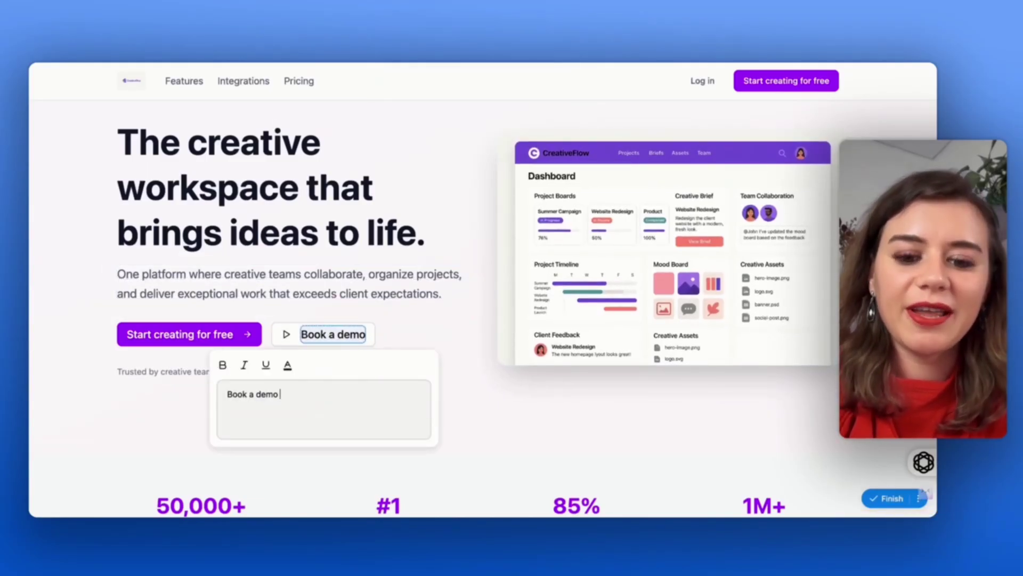
pyautogui.write('now')
pyautogui.press('Return')
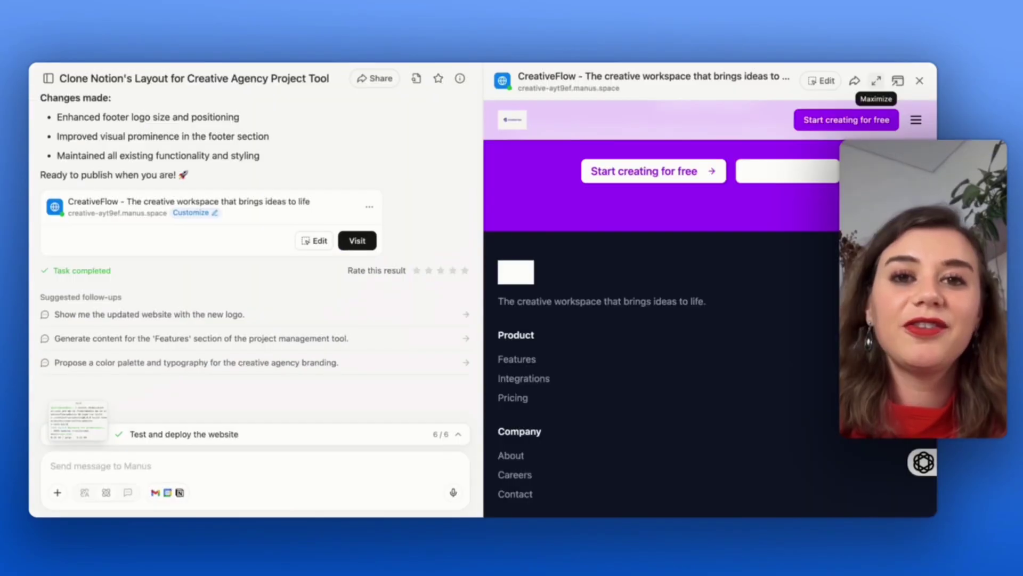
# View the updated CreativeFlow site full-window and scroll through it to check the change
pyautogui.click(876, 81)
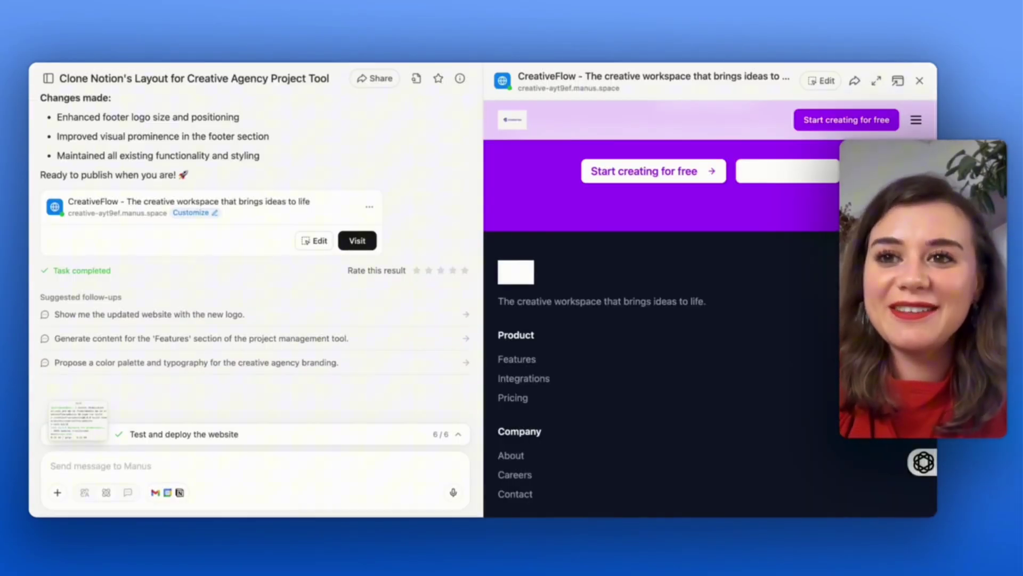
pyautogui.scroll(5, 515, 258)
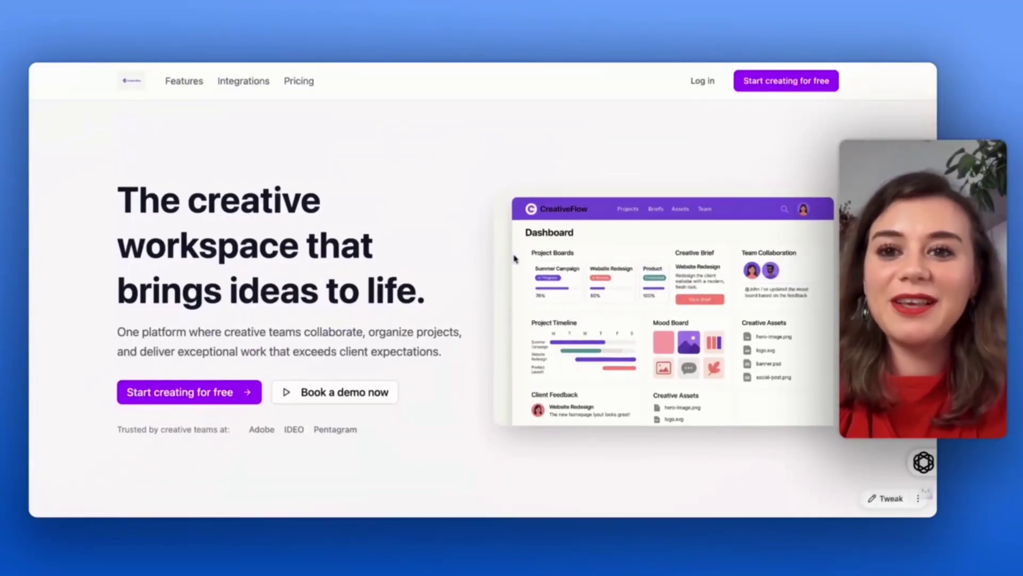
pyautogui.scroll(-15, 515, 258)
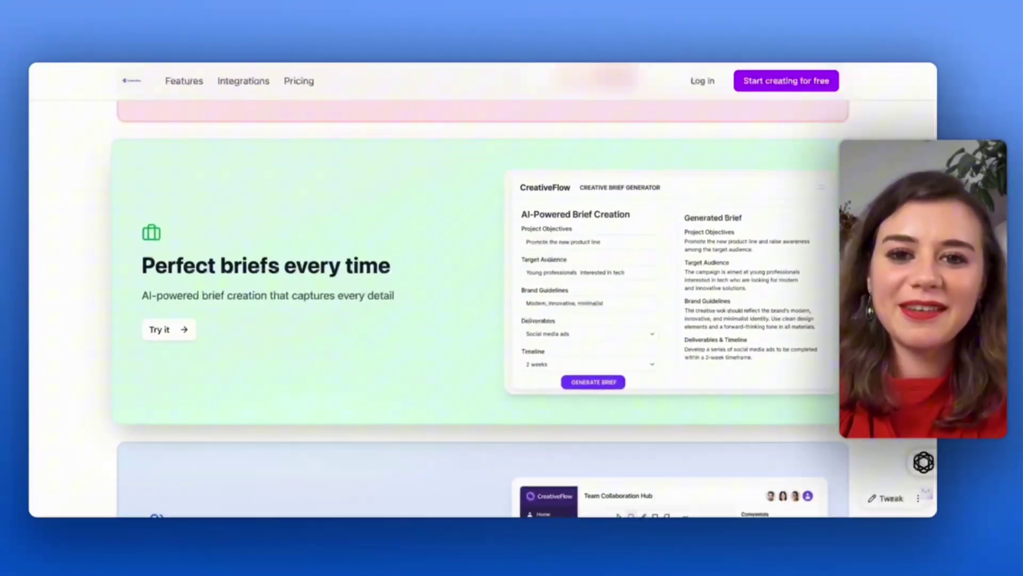
pyautogui.scroll(-3, 411, 334)
pyautogui.scroll(-3, 411, 334)
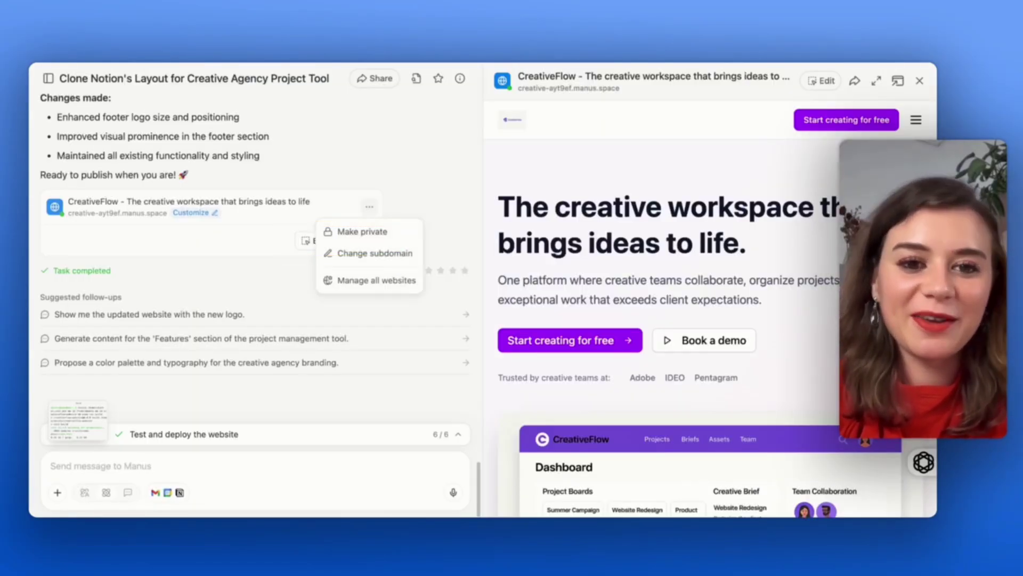
# Open the Change subdomain prompt for the site, then close it without changes
pyautogui.click(355, 252)
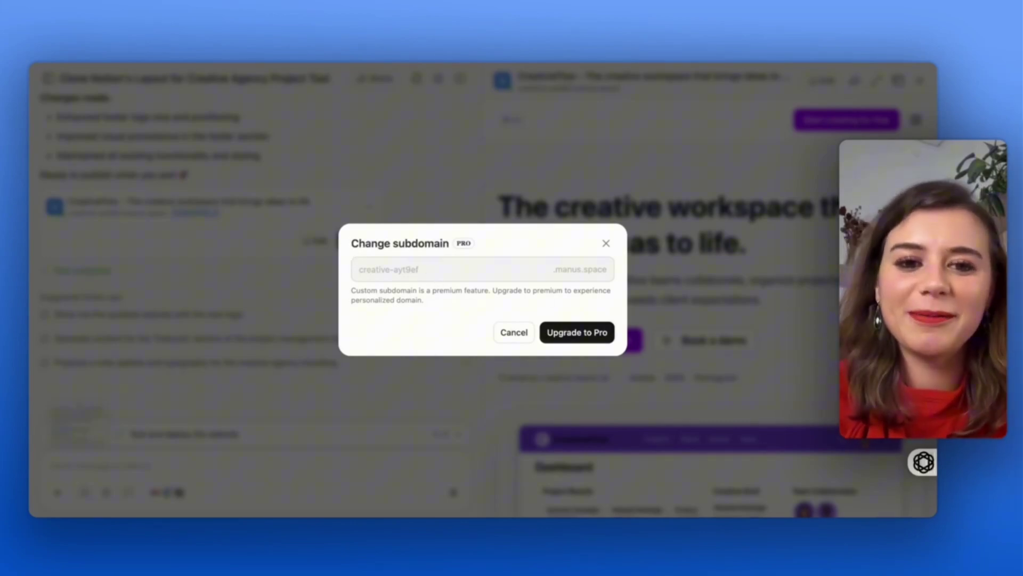
pyautogui.click(606, 245)
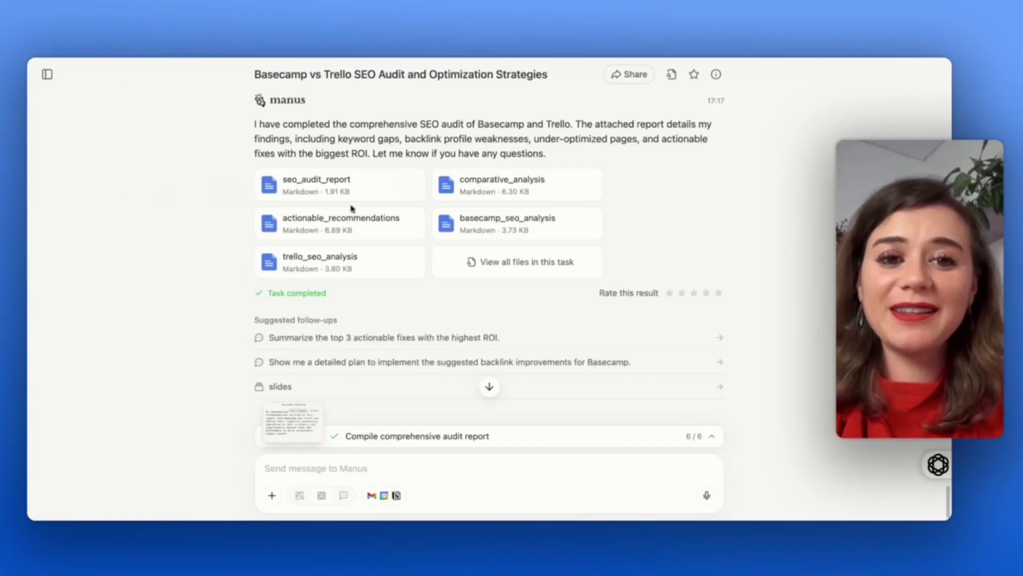
# Preview the seo_audit_report file, then switch to comparative_analysis and start reading it
pyautogui.click(337, 198)
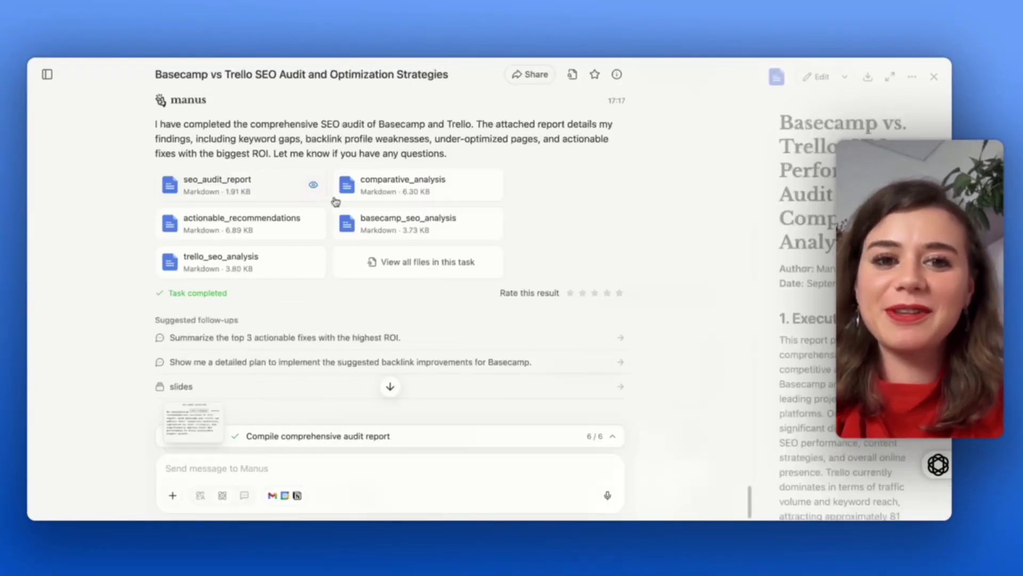
pyautogui.scroll(-3, 721, 280)
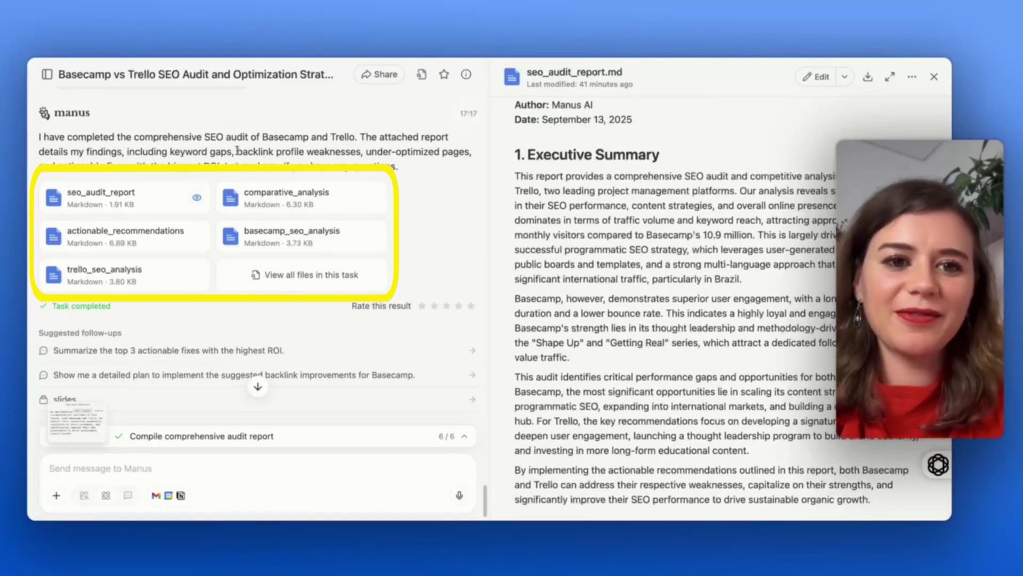
pyautogui.click(273, 193)
pyautogui.scroll(-3, 704, 305)
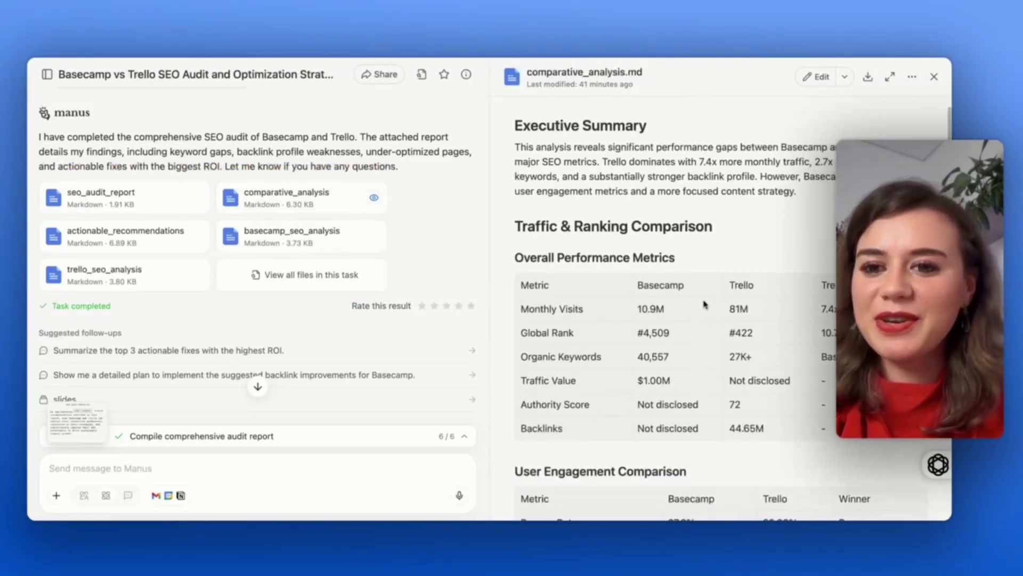
pyautogui.scroll(-3, 704, 305)
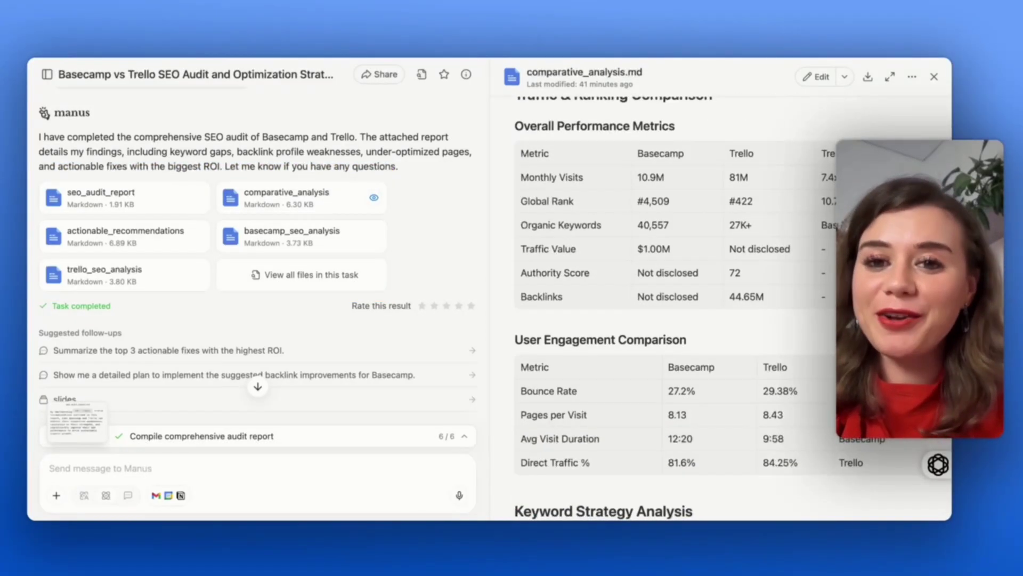
pyautogui.scroll(-1, 705, 305)
pyautogui.scroll(1, 696, 143)
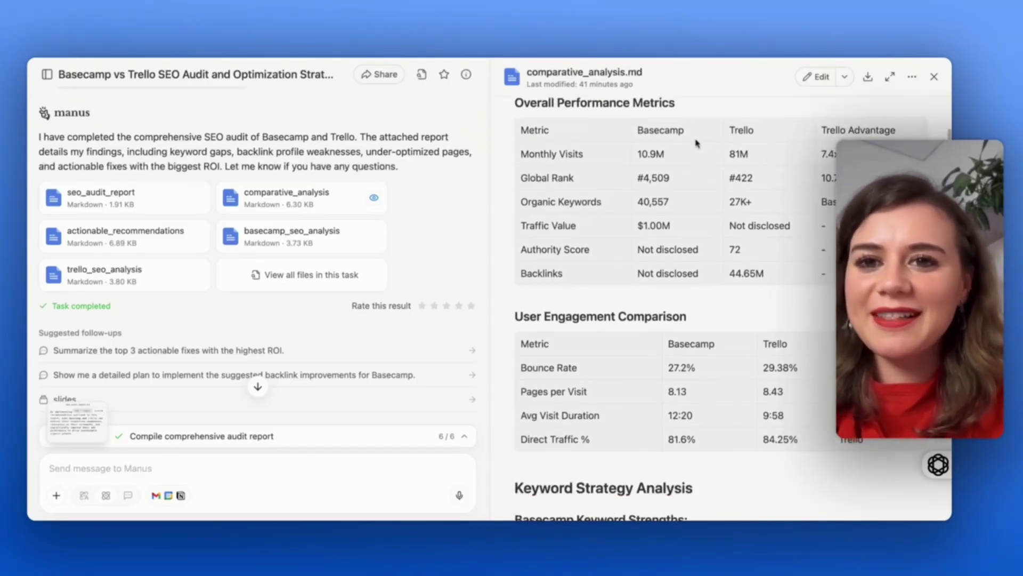
pyautogui.scroll(-2, 767, 144)
pyautogui.scroll(1, 763, 143)
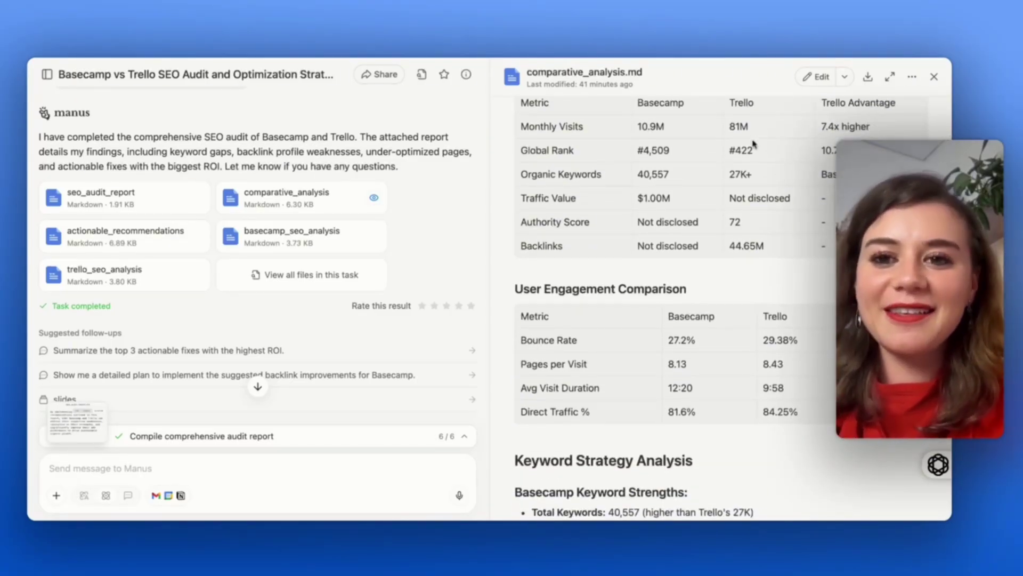
# Read further down the Basecamp vs Trello comparative analysis to its traffic findings
pyautogui.scroll(-3, 709, 186)
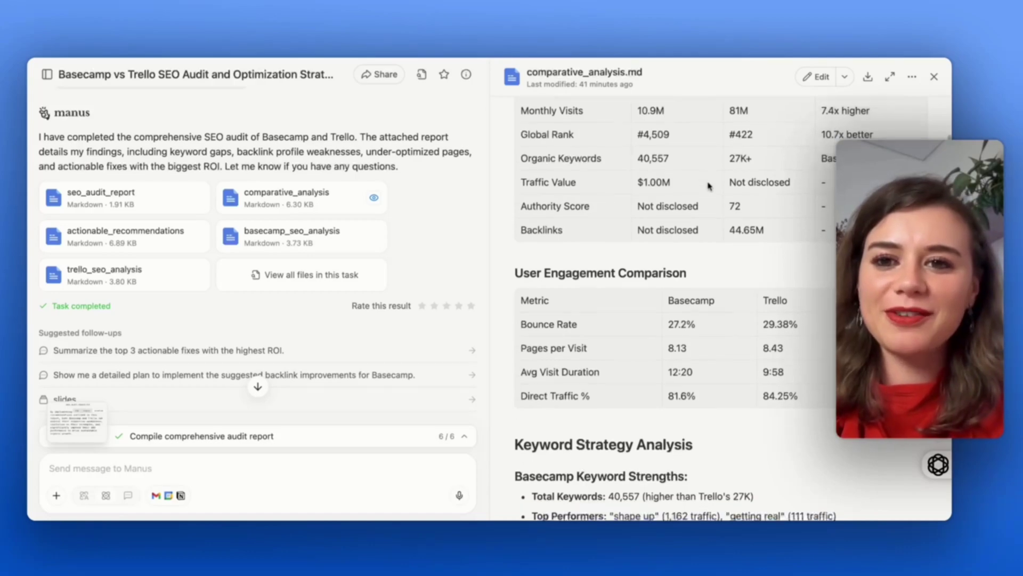
pyautogui.scroll(-1, 666, 304)
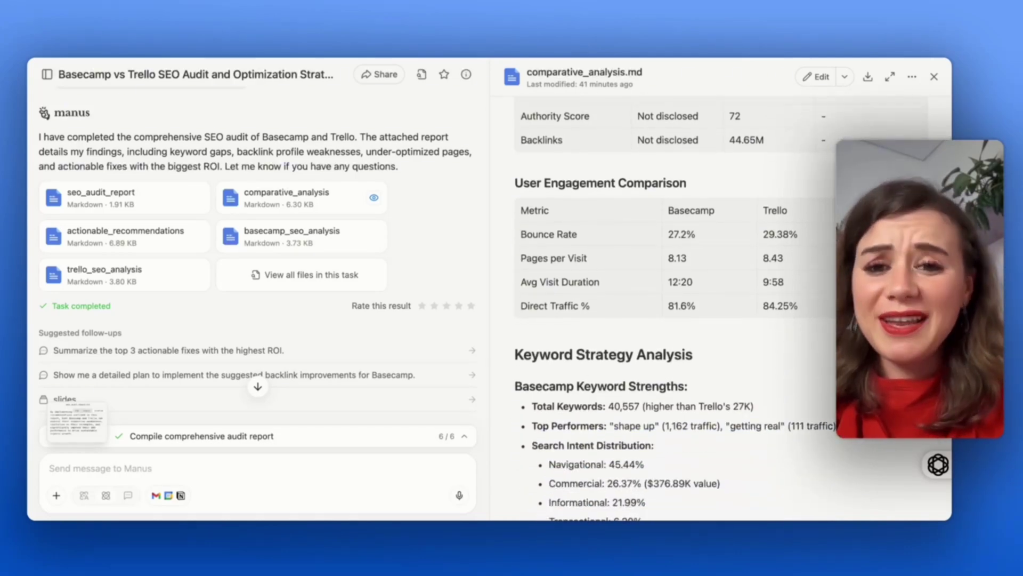
pyautogui.scroll(-2, 559, 178)
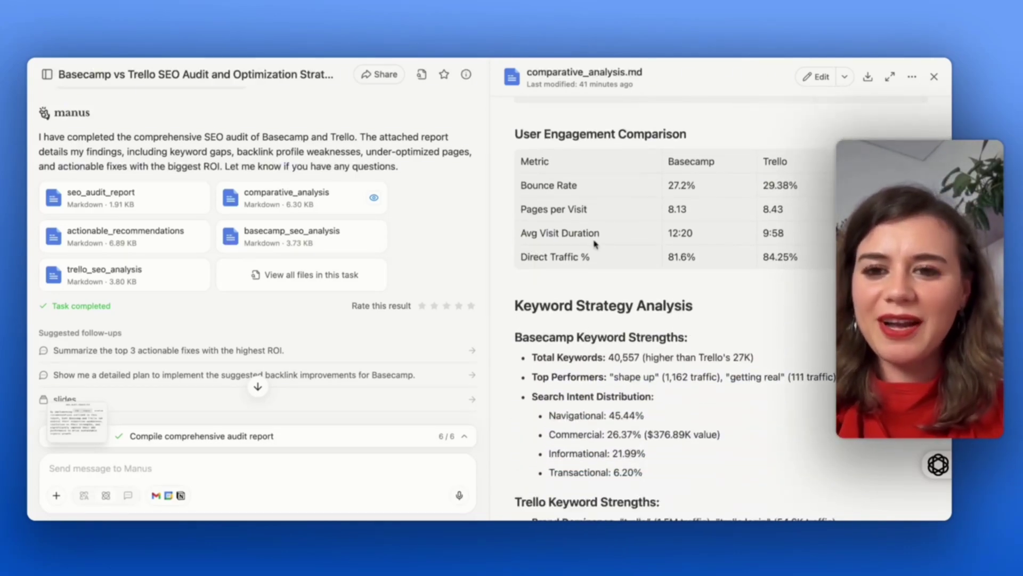
pyautogui.scroll(-1, 613, 240)
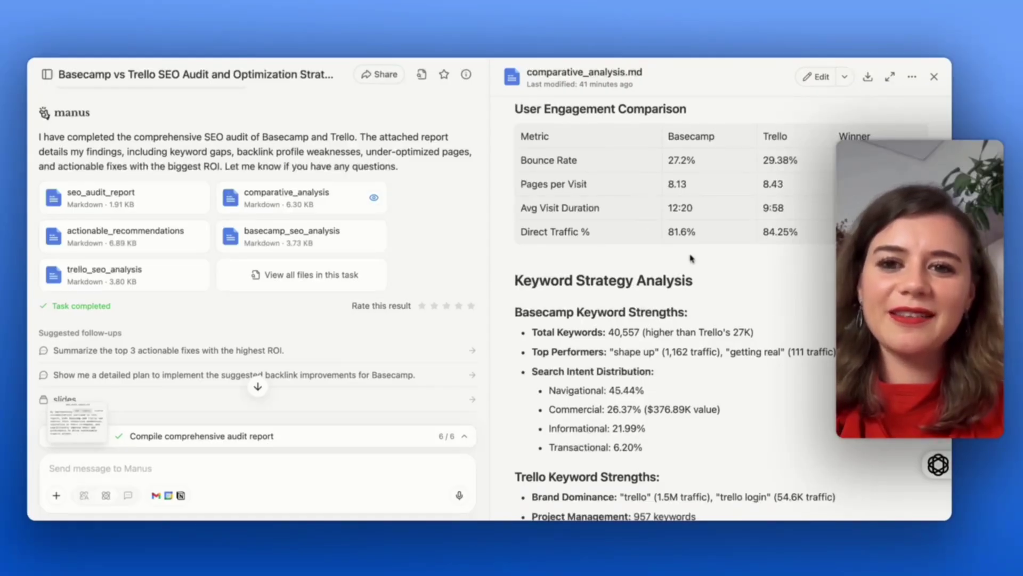
pyautogui.scroll(-8, 691, 259)
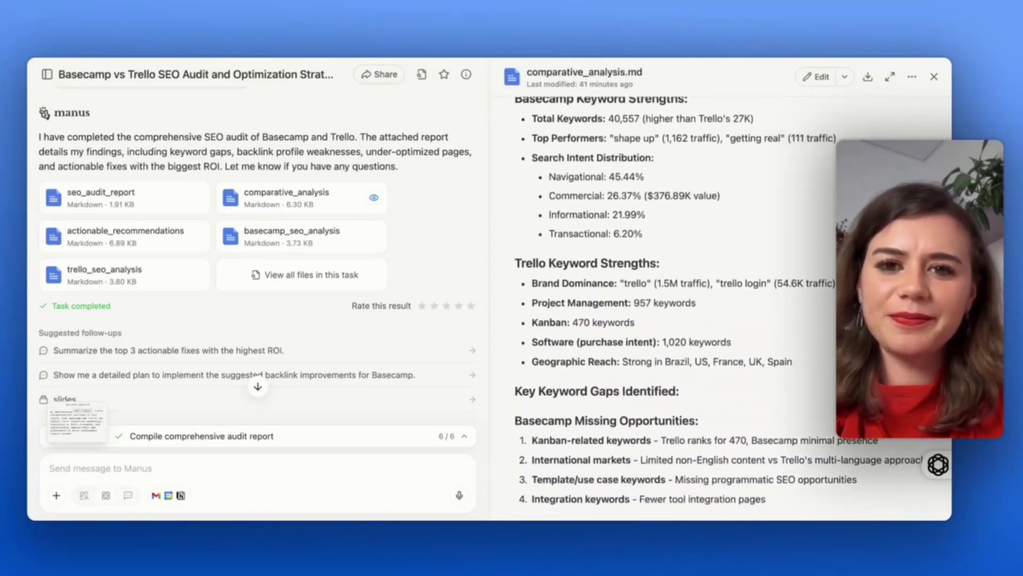
pyautogui.scroll(-18, 666, 298)
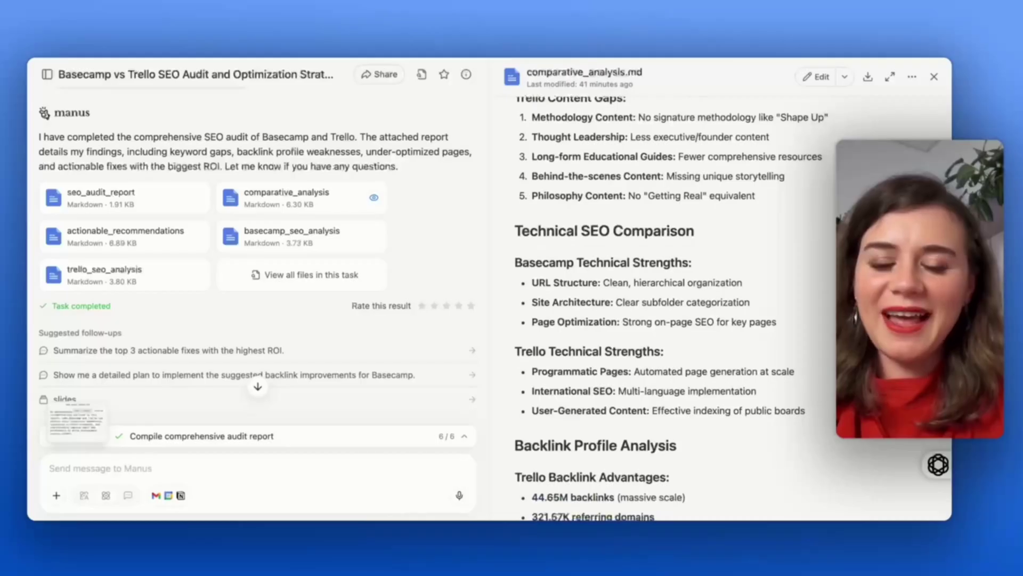
pyautogui.scroll(-8, 666, 298)
pyautogui.scroll(-15, 666, 299)
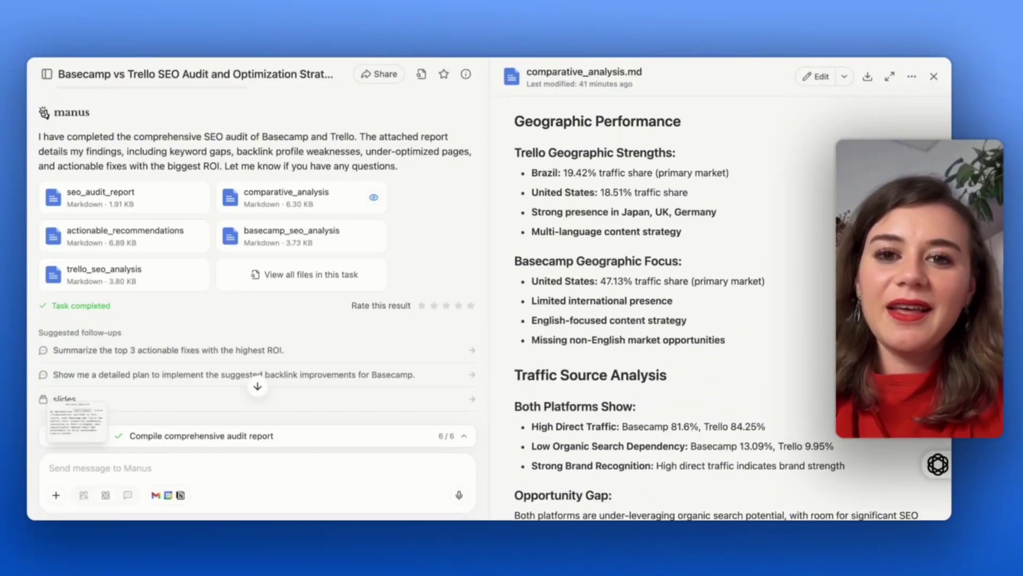
pyautogui.scroll(1, 667, 298)
pyautogui.scroll(-1, 666, 299)
pyautogui.scroll(-13, 666, 299)
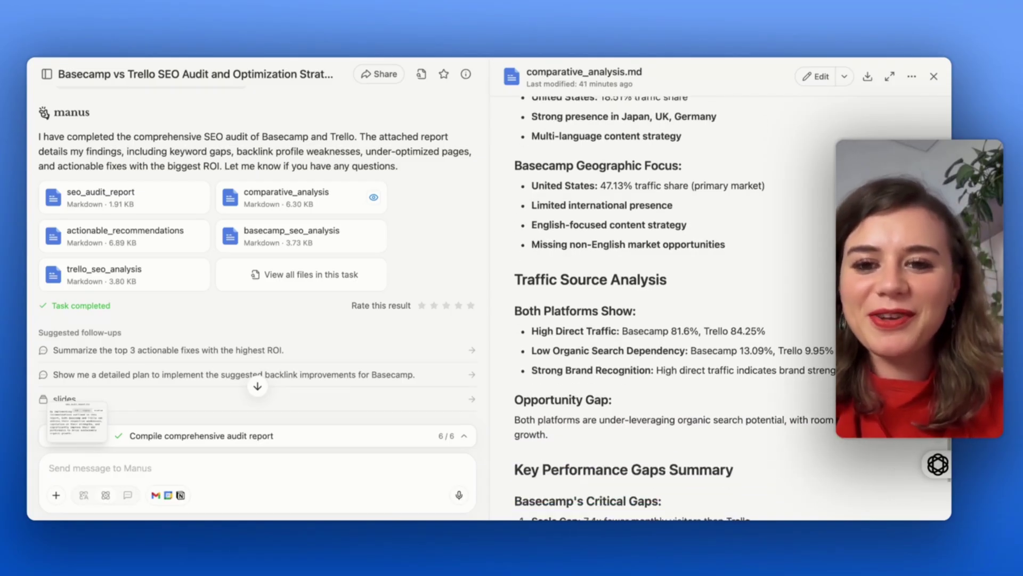
# Open actionable_recommendations and highlight the Develop a Template Library recommendation
pyautogui.click(146, 231)
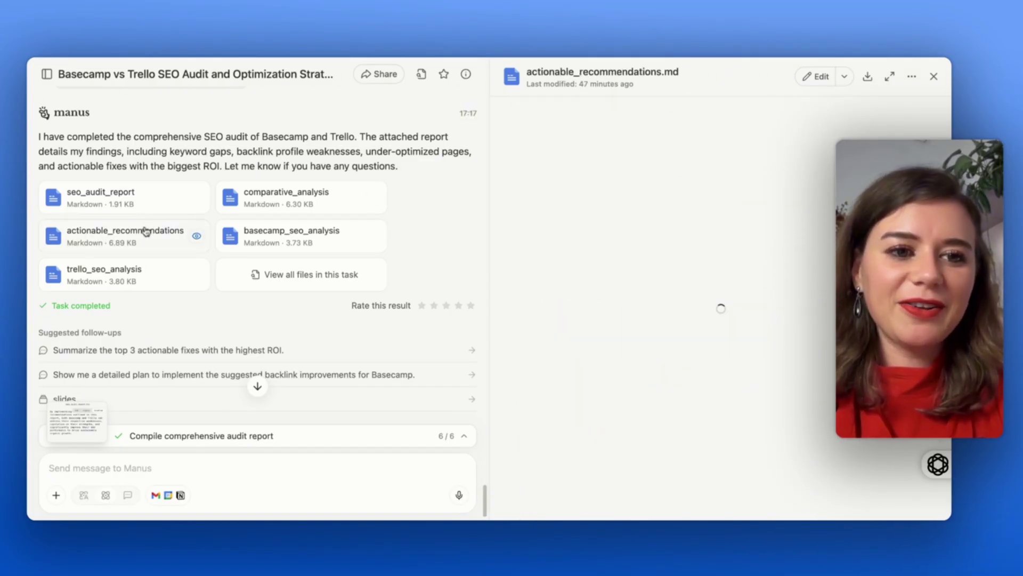
pyautogui.scroll(-2, 670, 283)
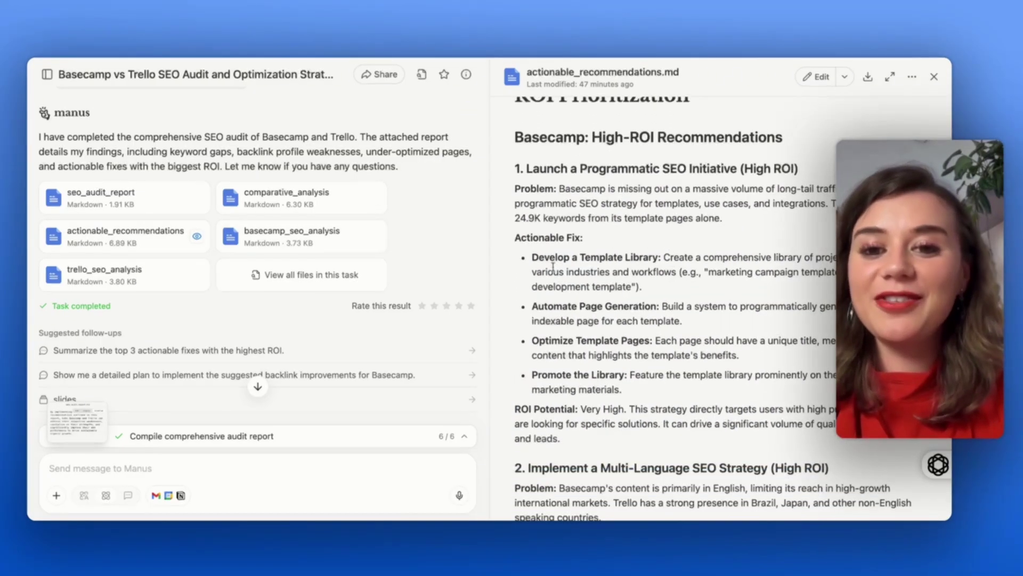
pyautogui.moveTo(649, 258); pyautogui.dragTo(534, 260)
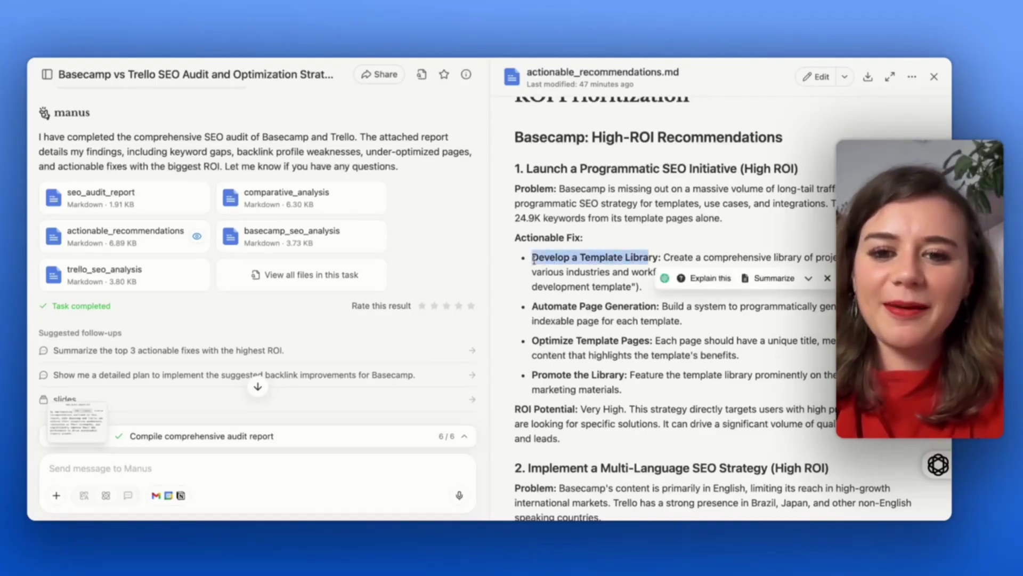
pyautogui.scroll(-8, 621, 351)
pyautogui.scroll(4, 622, 352)
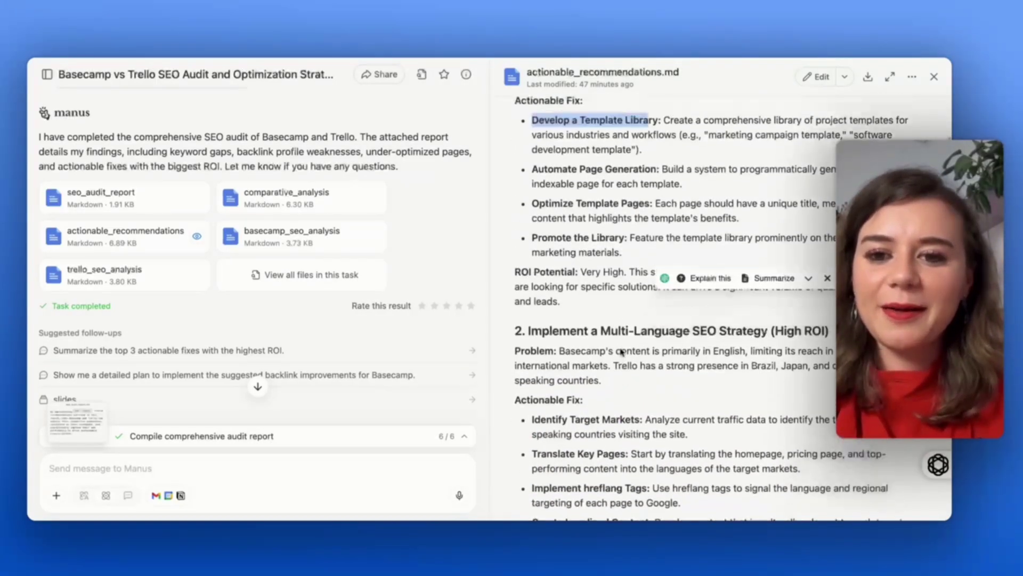
# Highlight the note on Trello's strength in Brazil and read on to the long-form content fix
pyautogui.scroll(-1, 722, 334)
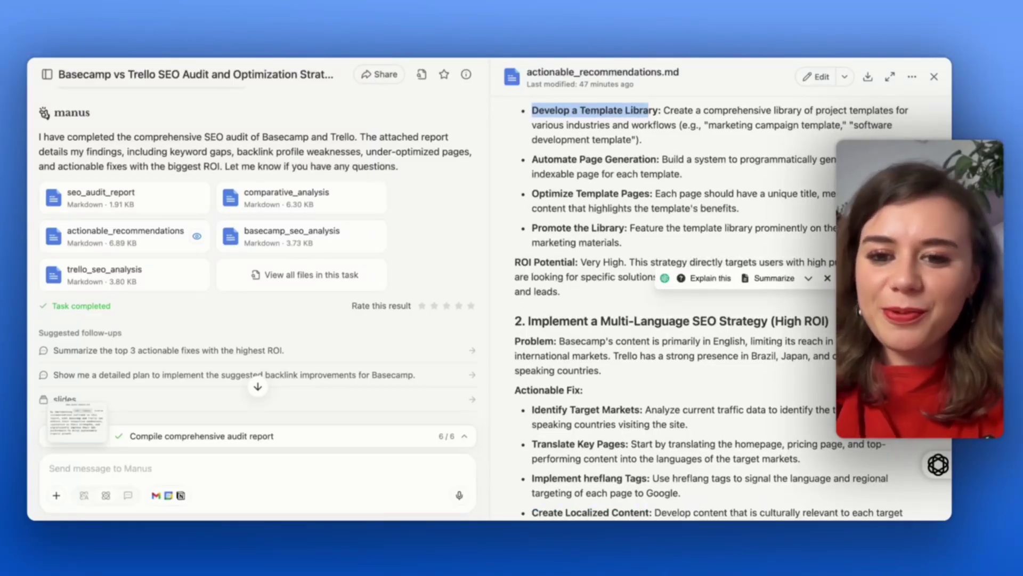
pyautogui.moveTo(614, 356); pyautogui.dragTo(779, 356)
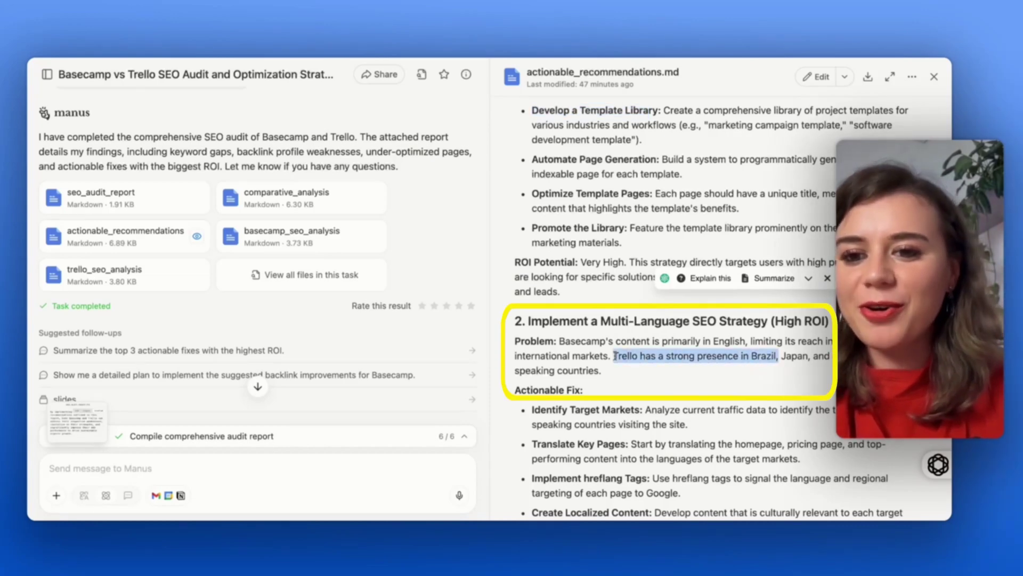
pyautogui.scroll(-3, 712, 311)
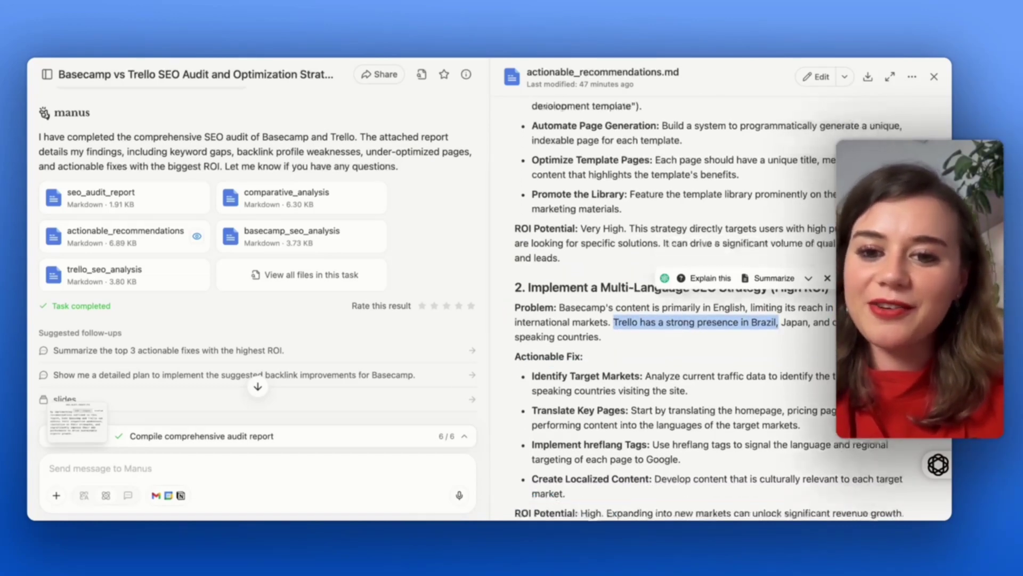
pyautogui.scroll(-10, 679, 378)
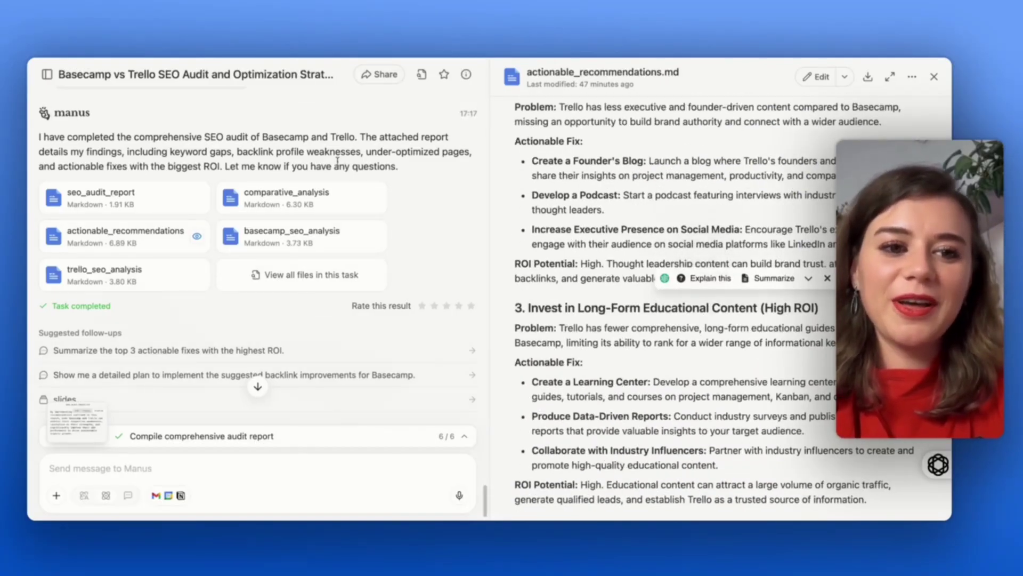
# Browse the task's file list, then view and close the saved Knowledge entries from the sidebar
pyautogui.click(303, 283)
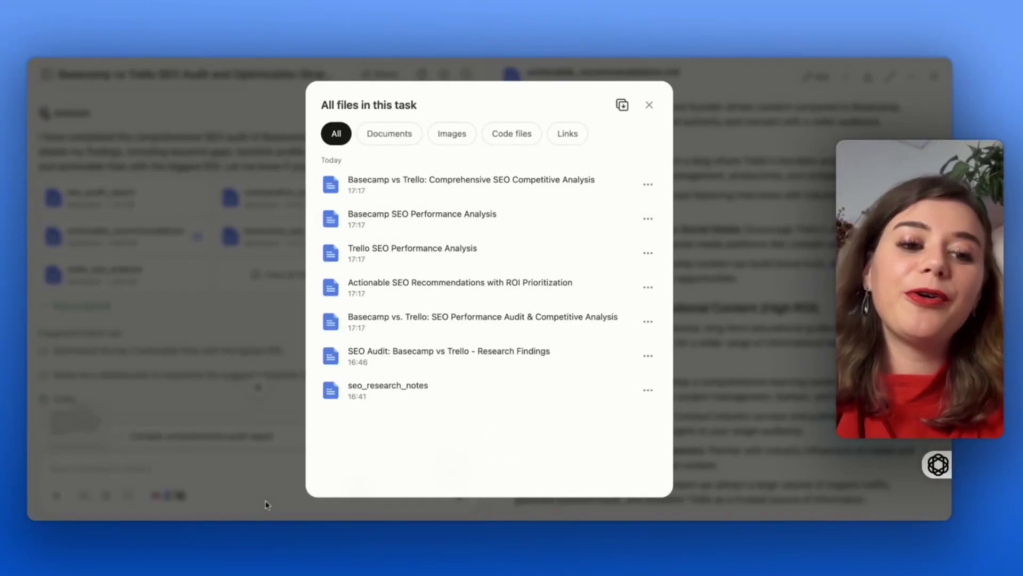
pyautogui.click(138, 517)
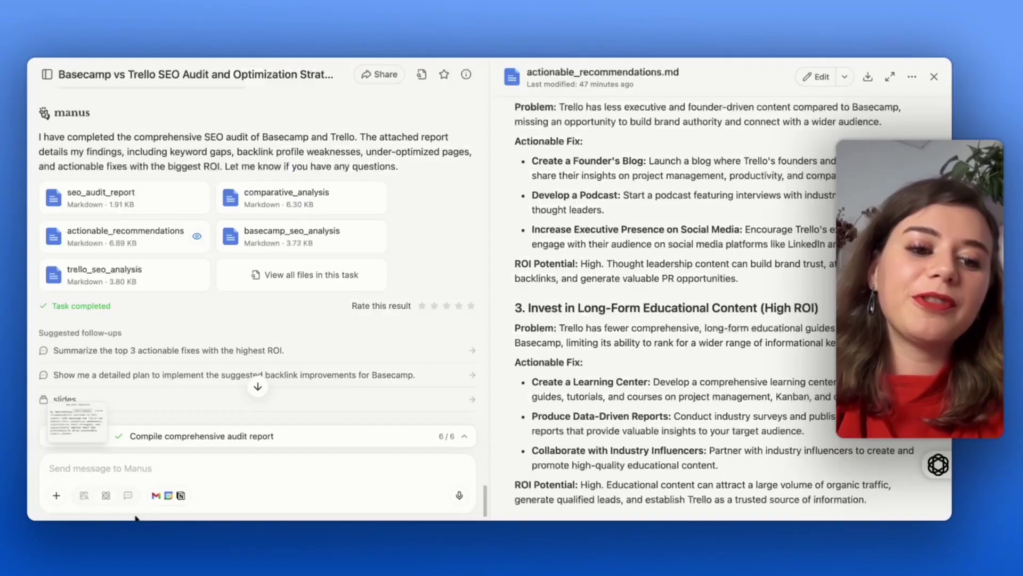
pyautogui.click(47, 74)
pyautogui.click(85, 505)
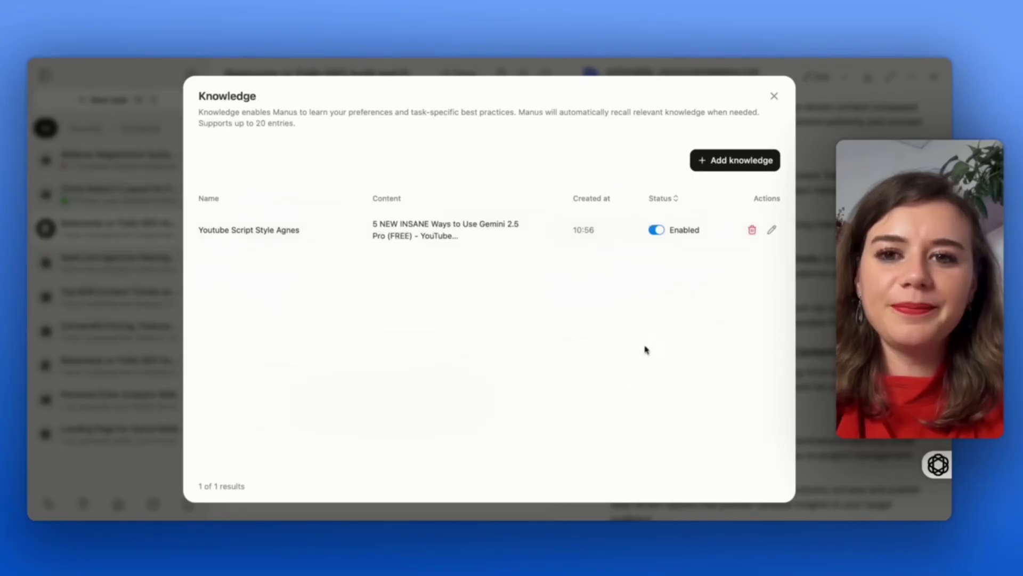
pyautogui.click(776, 97)
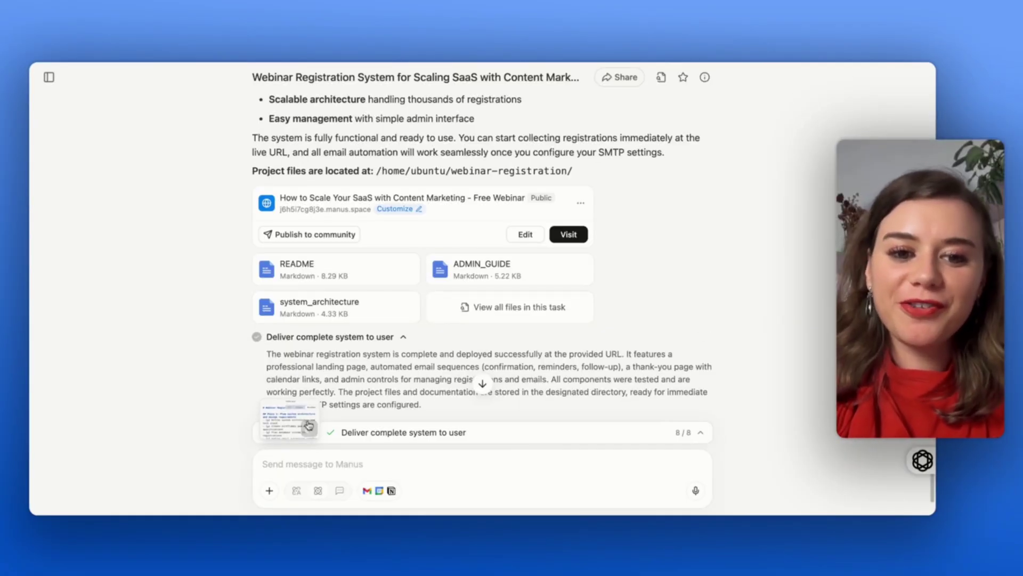
# Replay the agent's webinar-system work from the beginning, then list all files produced in the task
pyautogui.click(308, 425)
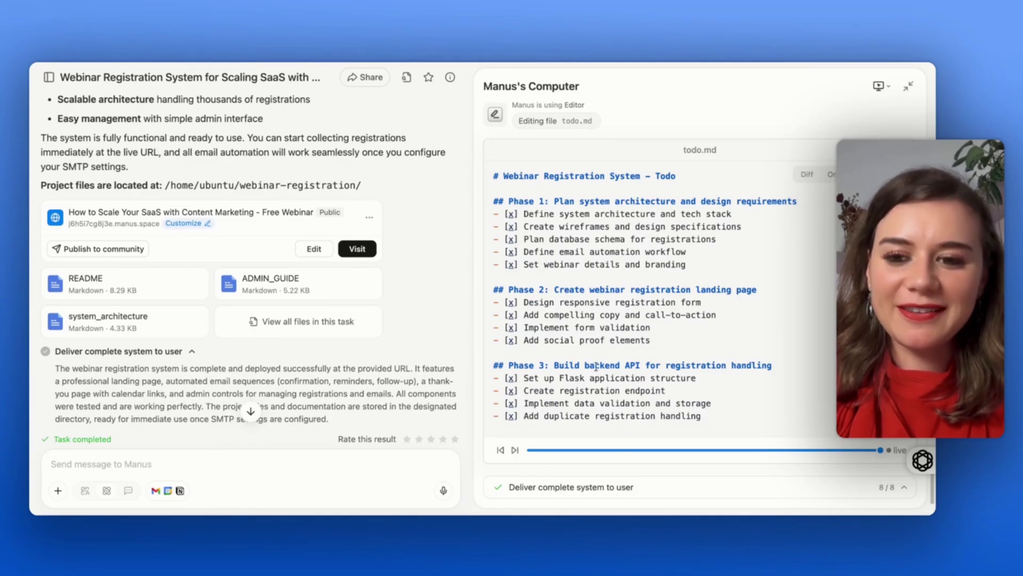
pyautogui.click(534, 450)
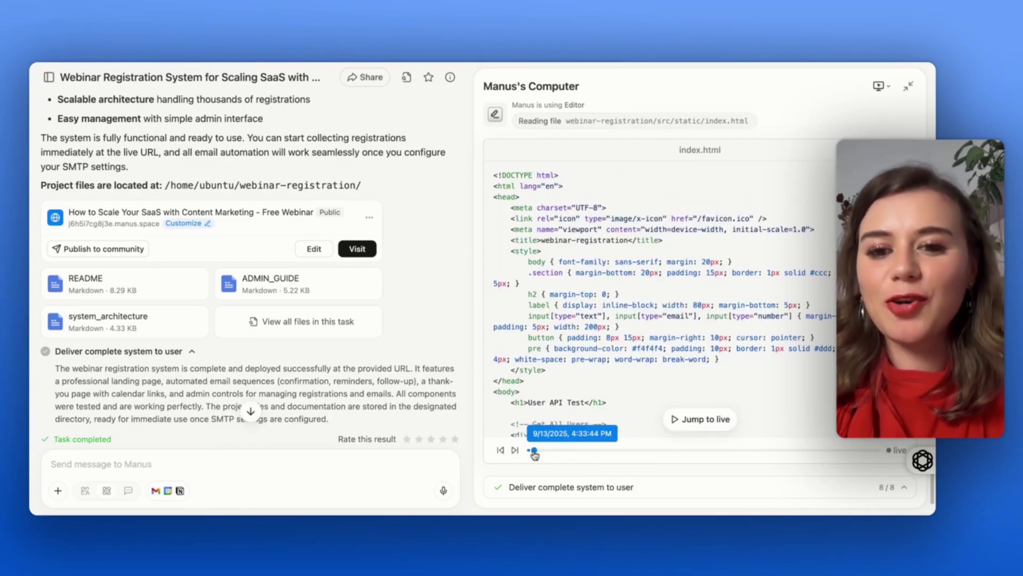
pyautogui.moveTo(533, 451); pyautogui.dragTo(580, 454)
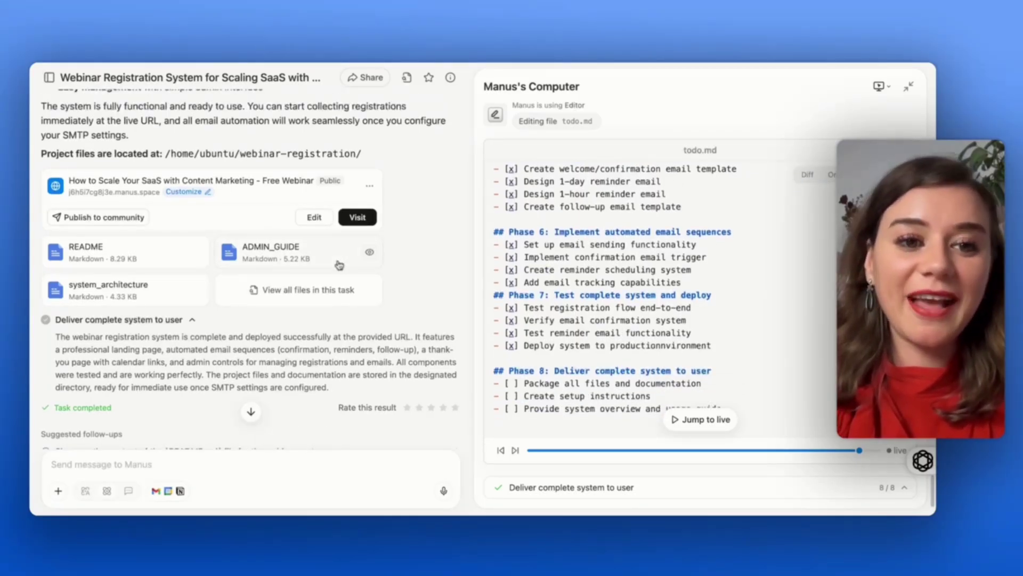
pyautogui.click(289, 291)
# Preview the reminder_1hour.html email template, then open the Webinar Registration System README
pyautogui.scroll(-5, 502, 297)
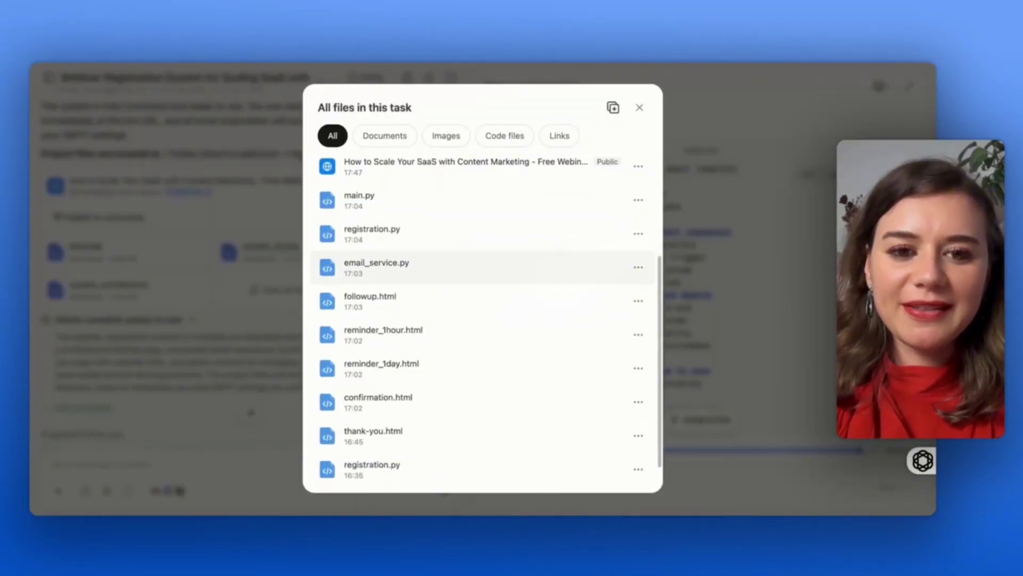
pyautogui.click(490, 297)
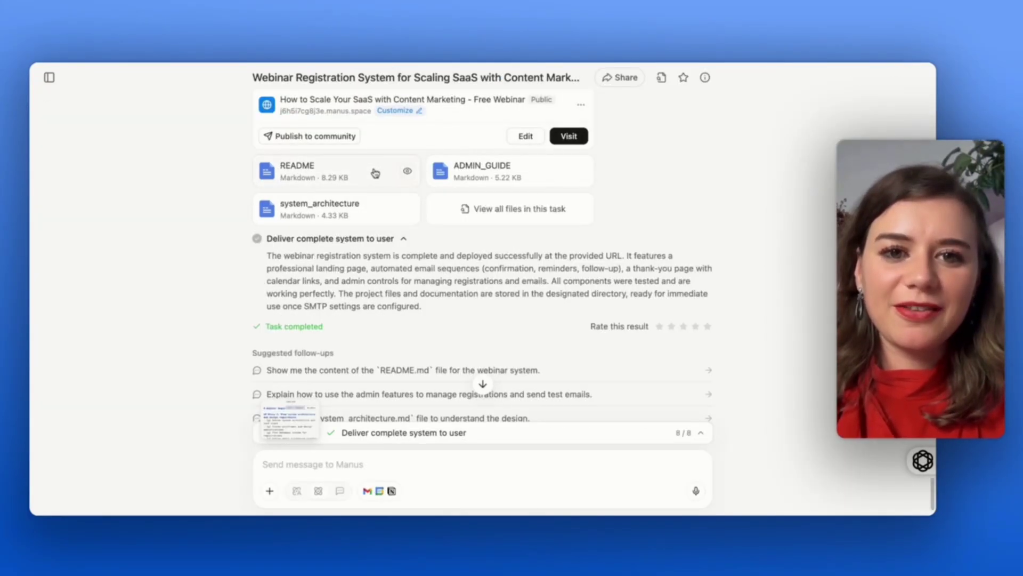
pyautogui.click(376, 173)
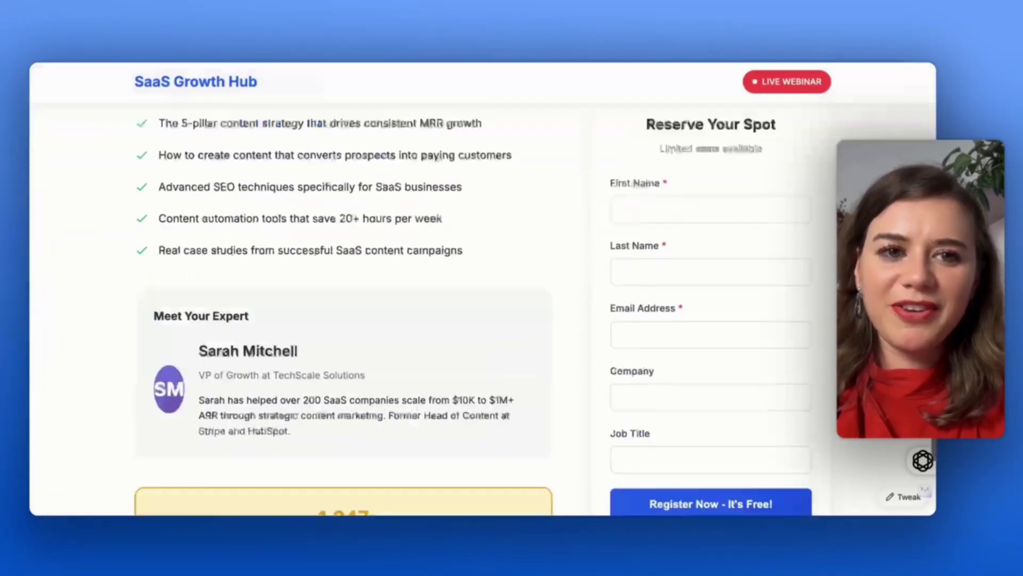
# Review the webinar registration confirmation and add the event to Google Calendar
pyautogui.scroll(-3, 480, 288)
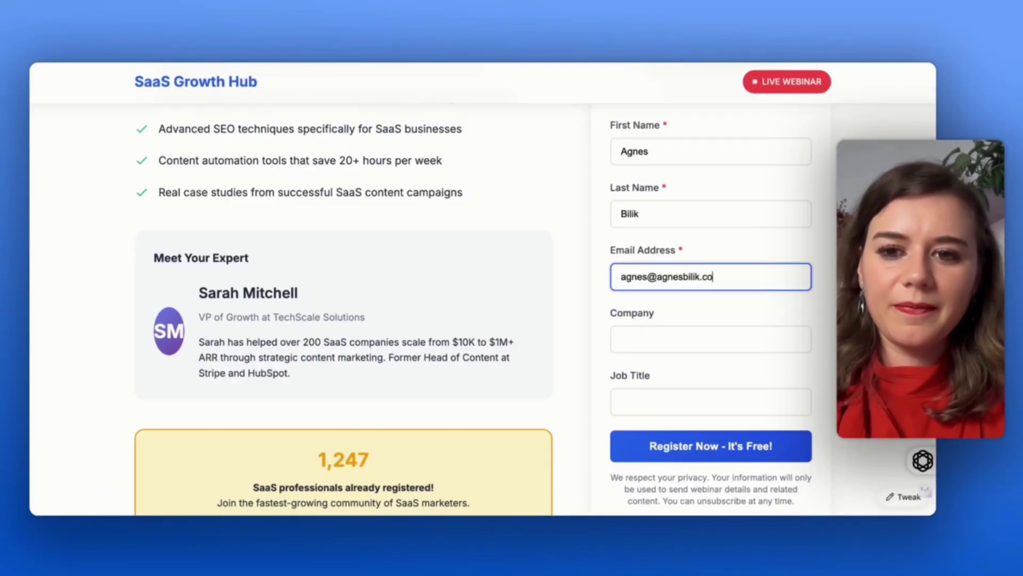
pyautogui.scroll(-10, 480, 288)
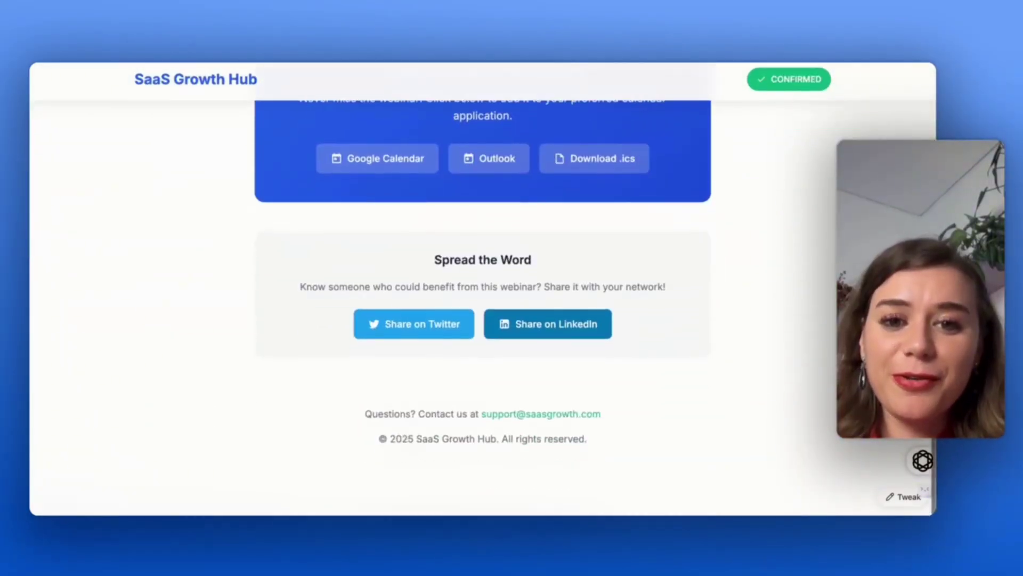
pyautogui.scroll(2, 401, 265)
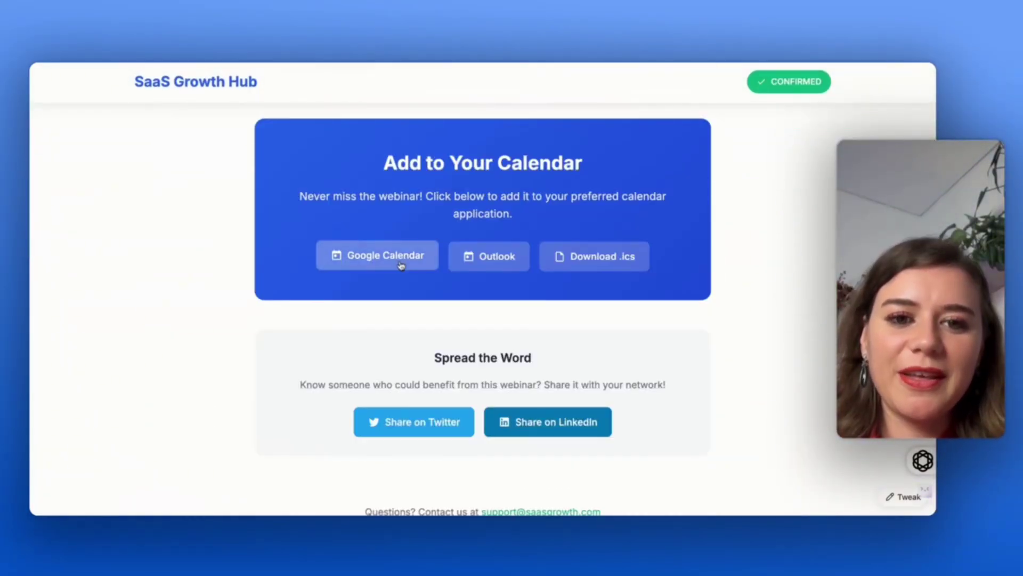
pyautogui.click(401, 265)
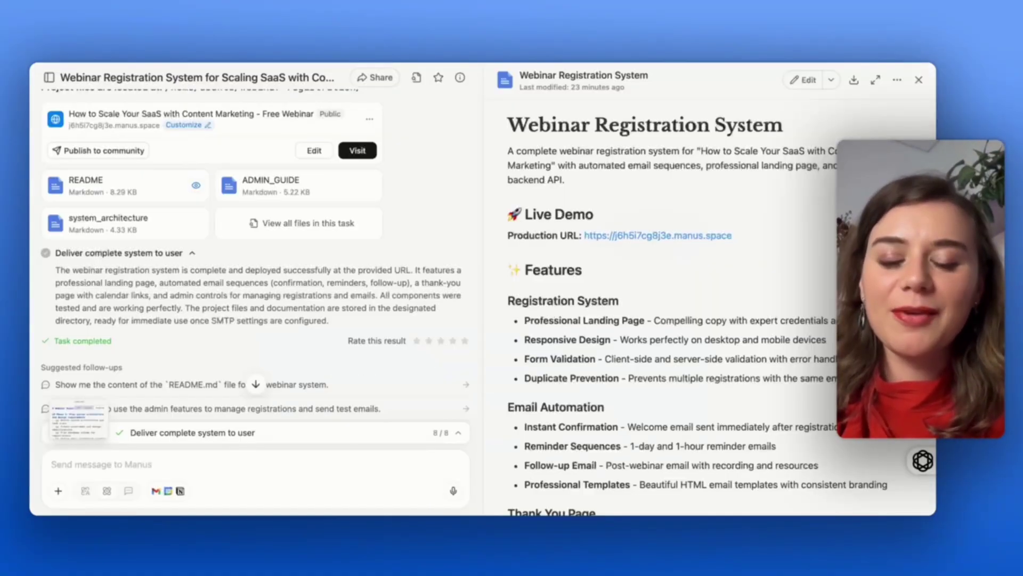
# Read the webinar README's architecture, project structure and setup sections, highlighting the Architecture heading
pyautogui.scroll(-15, 671, 298)
pyautogui.scroll(-3, 671, 304)
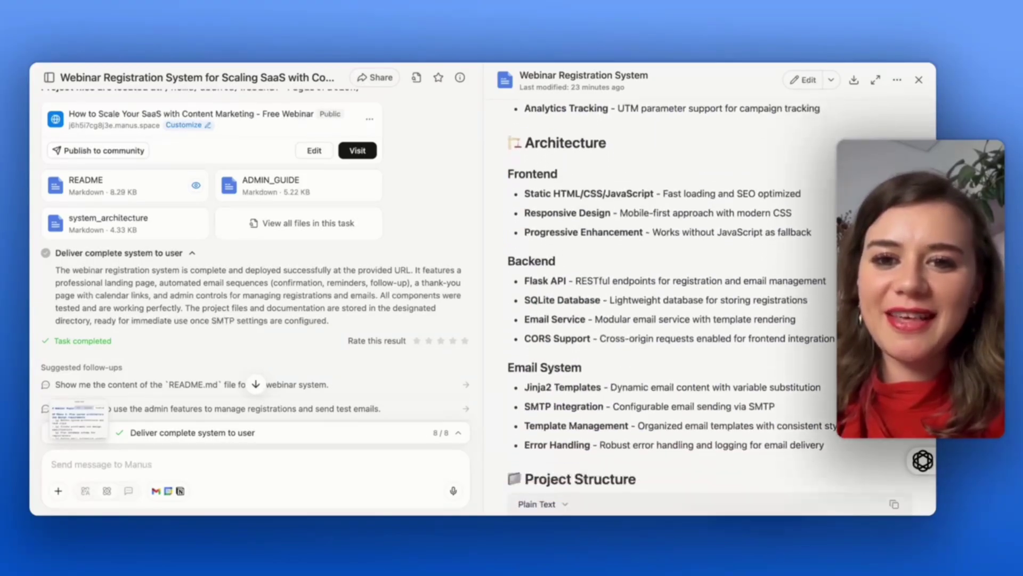
pyautogui.moveTo(509, 143); pyautogui.dragTo(642, 148)
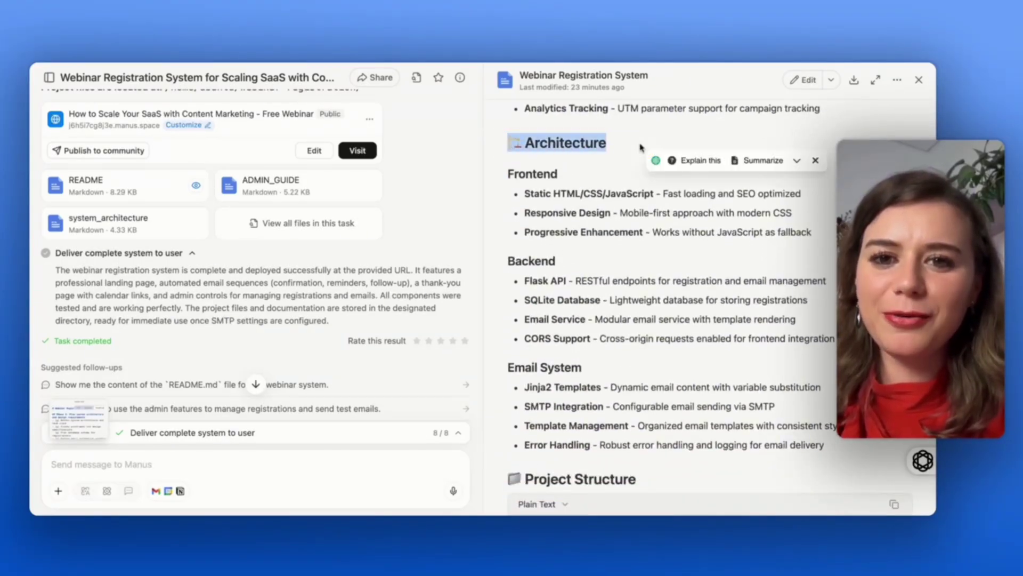
pyautogui.scroll(-17, 608, 210)
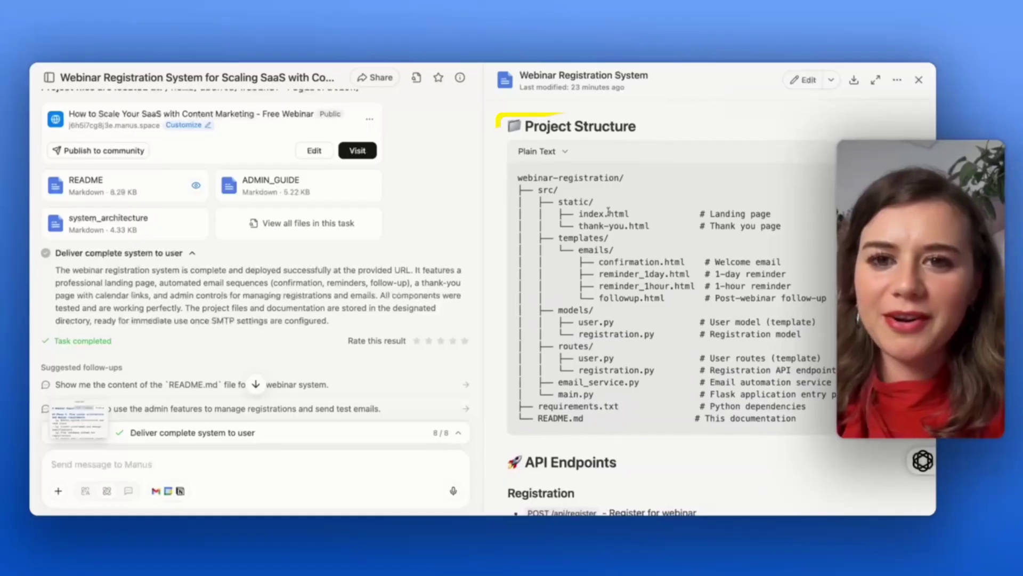
pyautogui.scroll(-13, 667, 362)
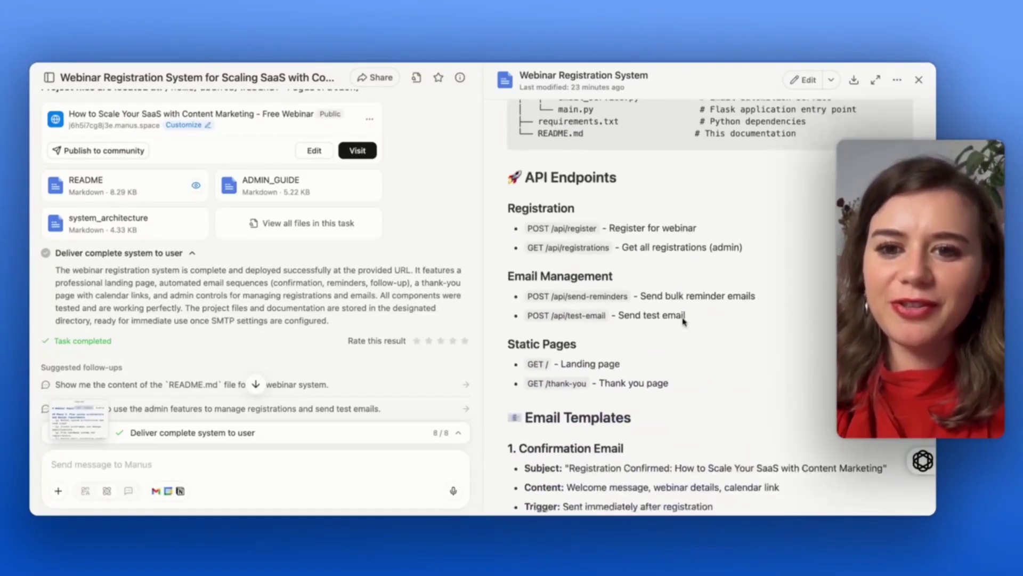
pyautogui.scroll(-20, 684, 321)
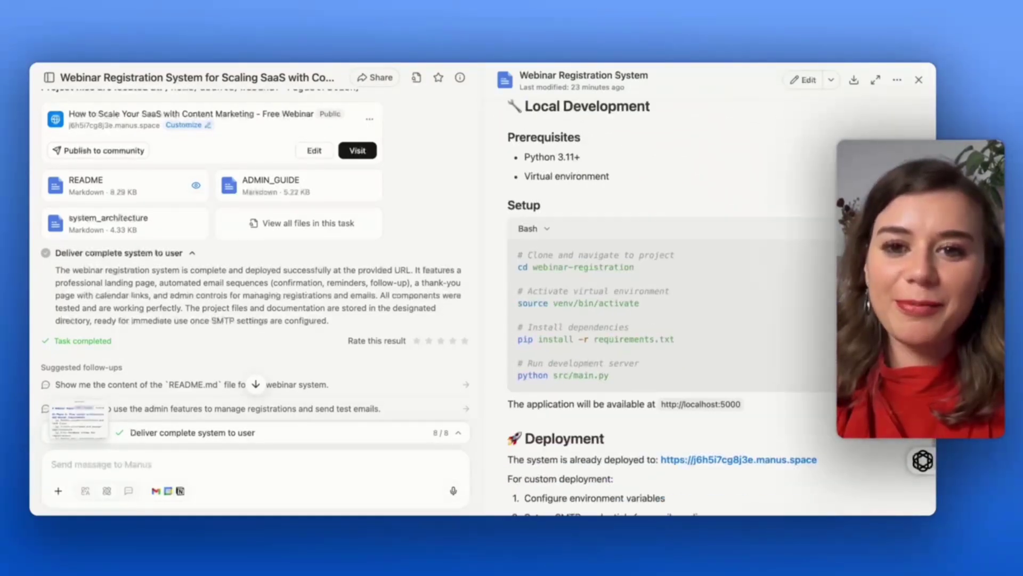
pyautogui.scroll(-20, 662, 308)
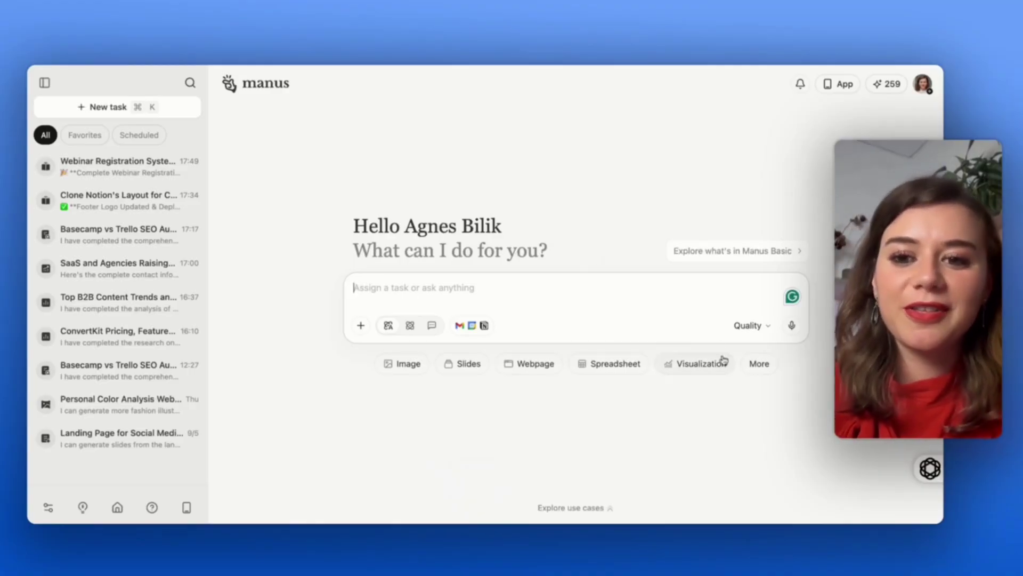
# Browse the Playbook's template categories: Business, Creative, Sales and marketing, Education, and Fun and life
pyautogui.click(766, 364)
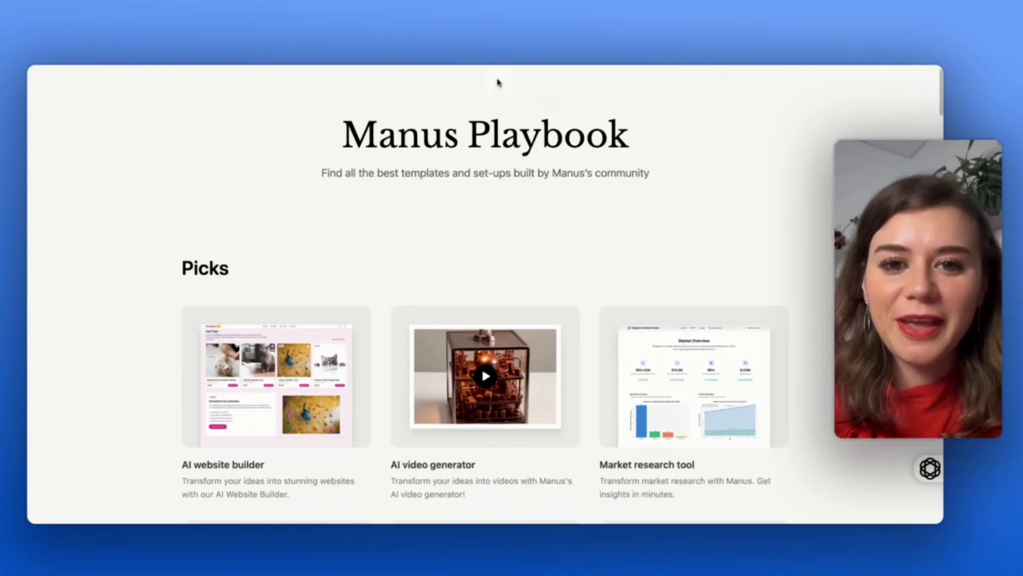
pyautogui.scroll(-15, 597, 215)
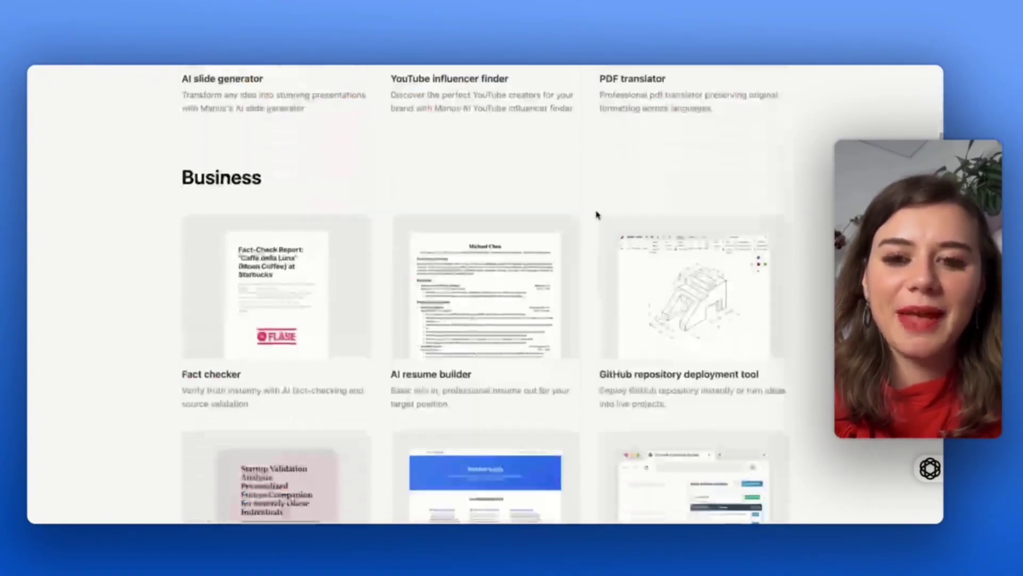
pyautogui.scroll(-3, 601, 224)
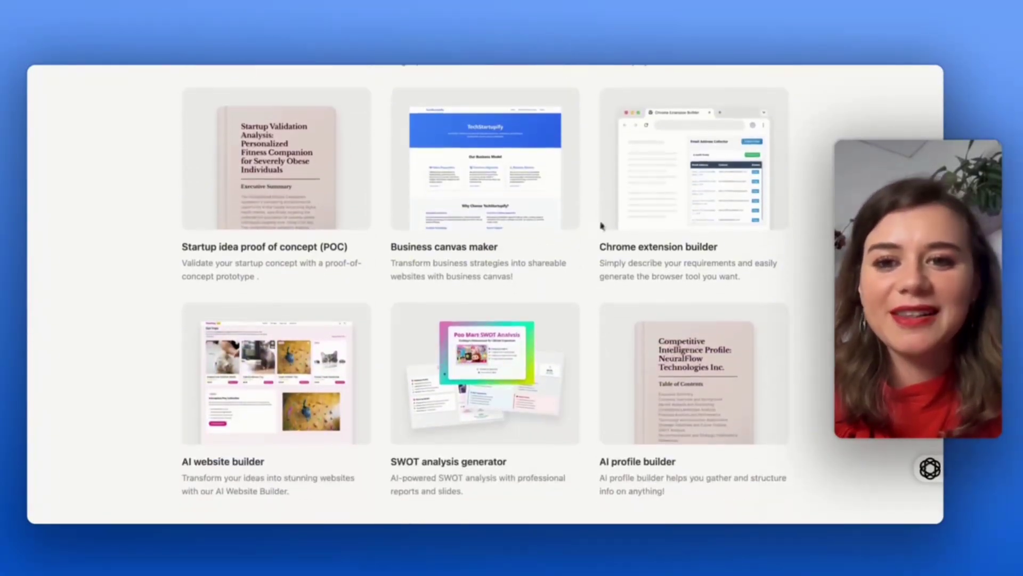
pyautogui.scroll(-8, 612, 194)
pyautogui.scroll(-15, 615, 193)
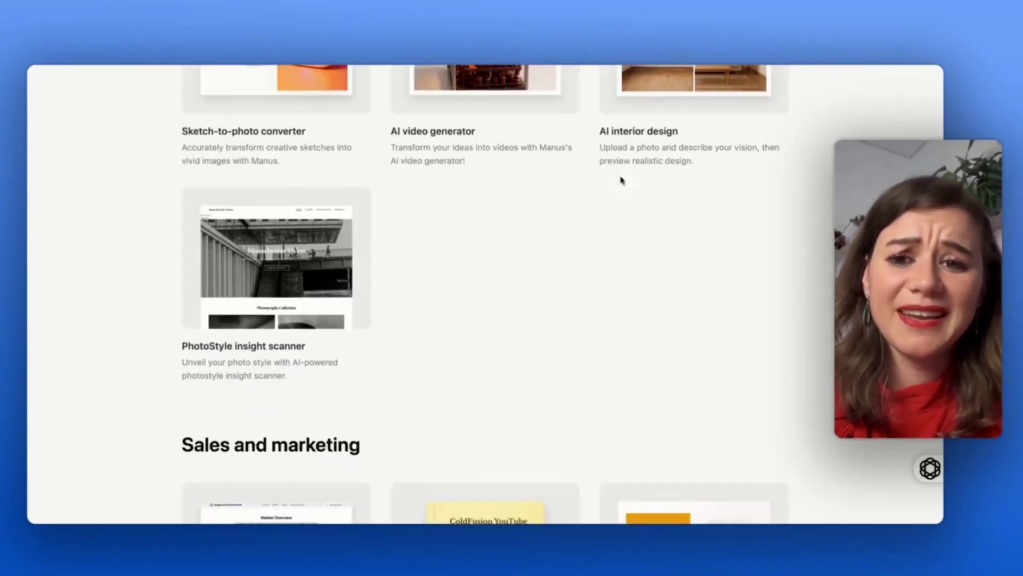
pyautogui.scroll(1, 606, 169)
pyautogui.scroll(1, 633, 216)
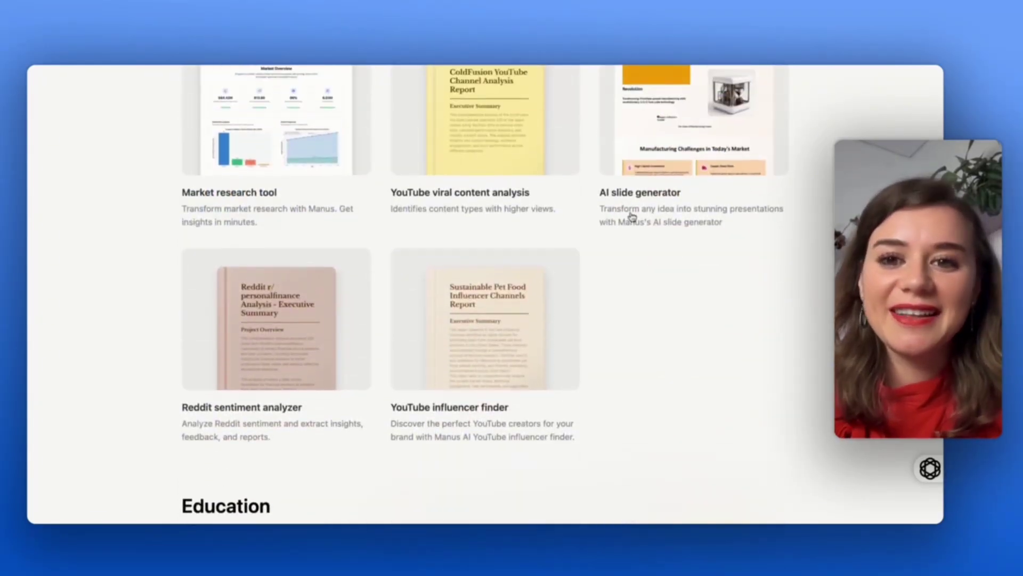
pyautogui.scroll(-15, 656, 190)
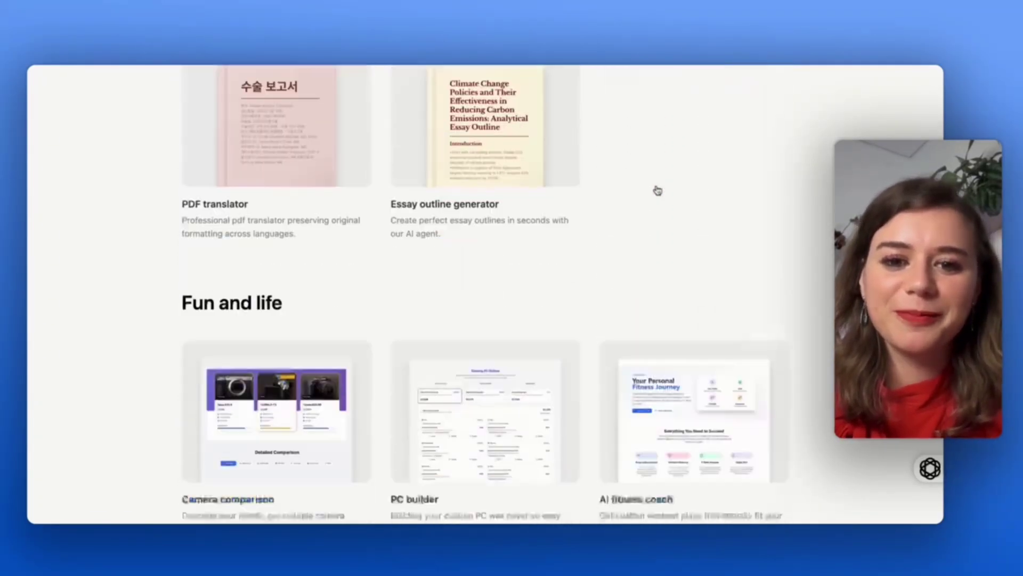
pyautogui.scroll(-5, 484, 293)
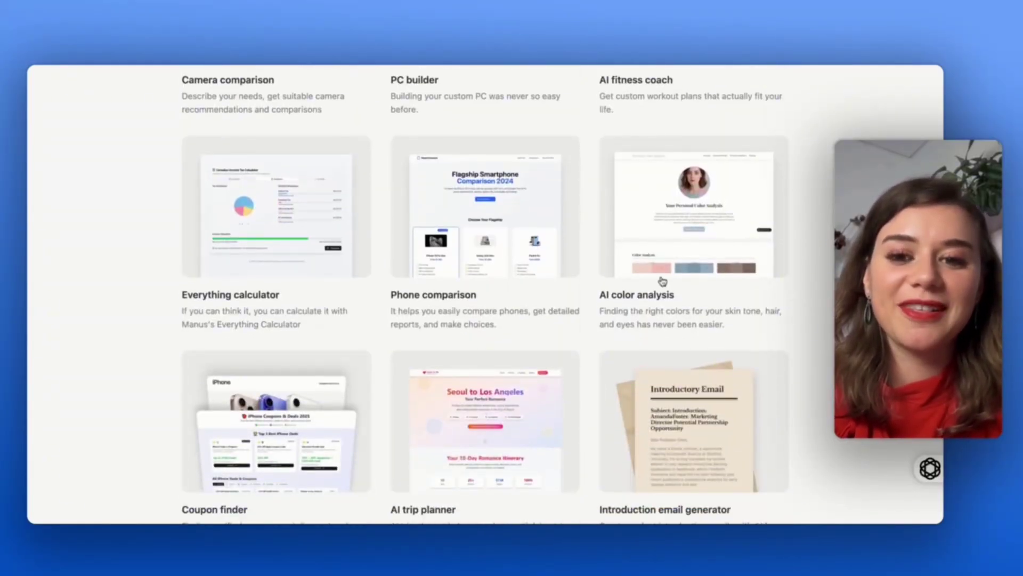
pyautogui.scroll(-9, 485, 293)
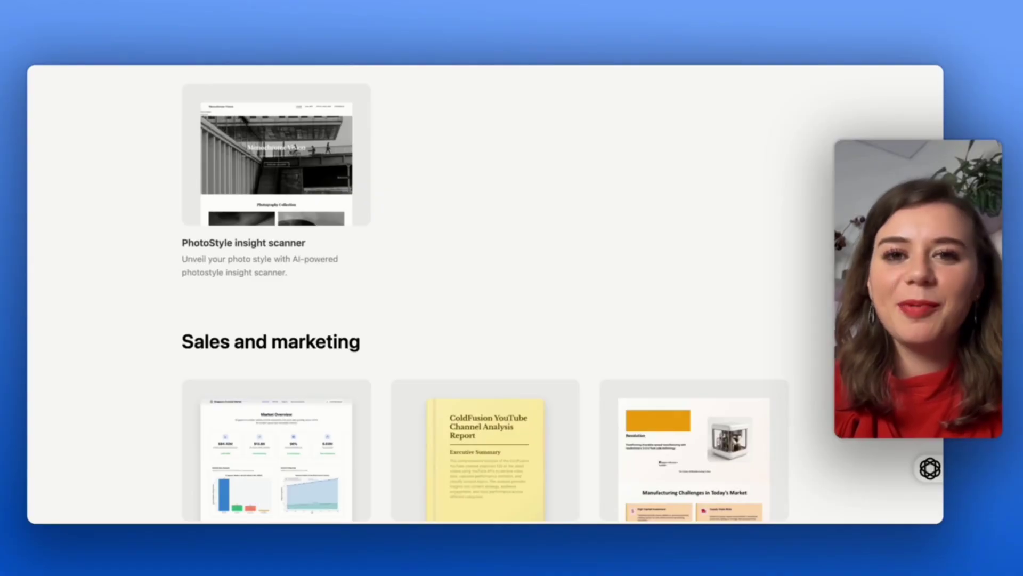
pyautogui.scroll(1, 484, 294)
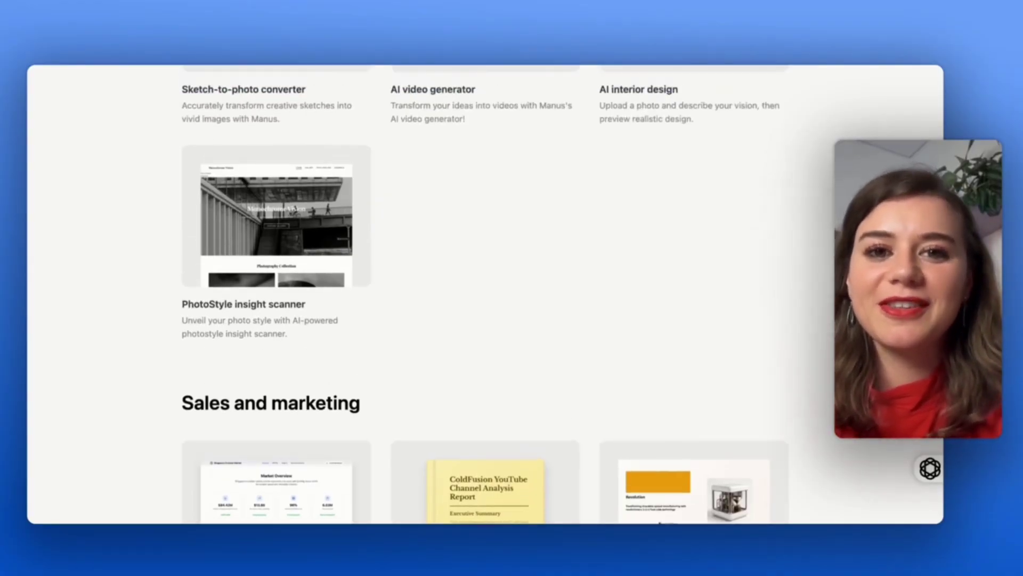
pyautogui.scroll(10, 484, 293)
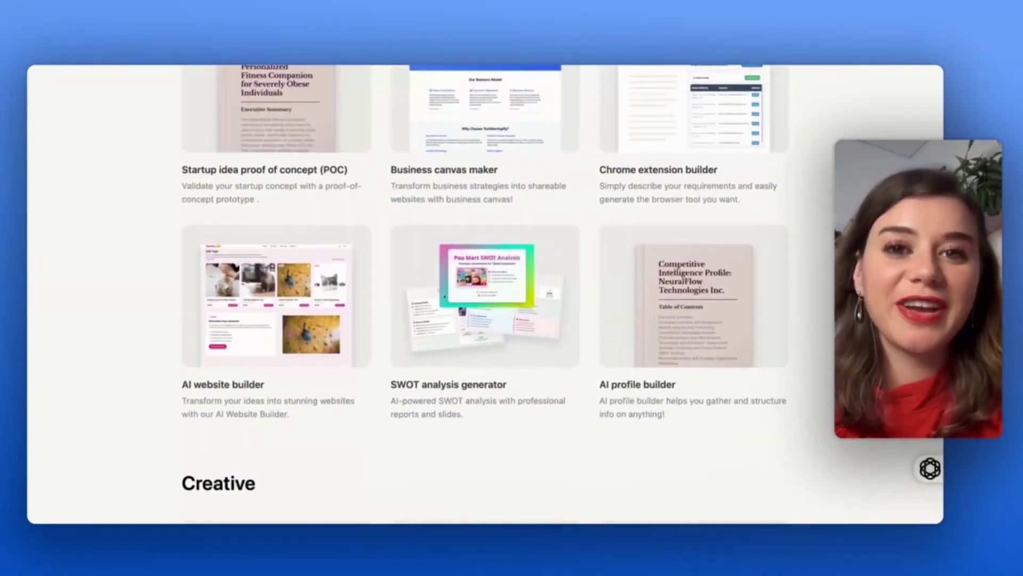